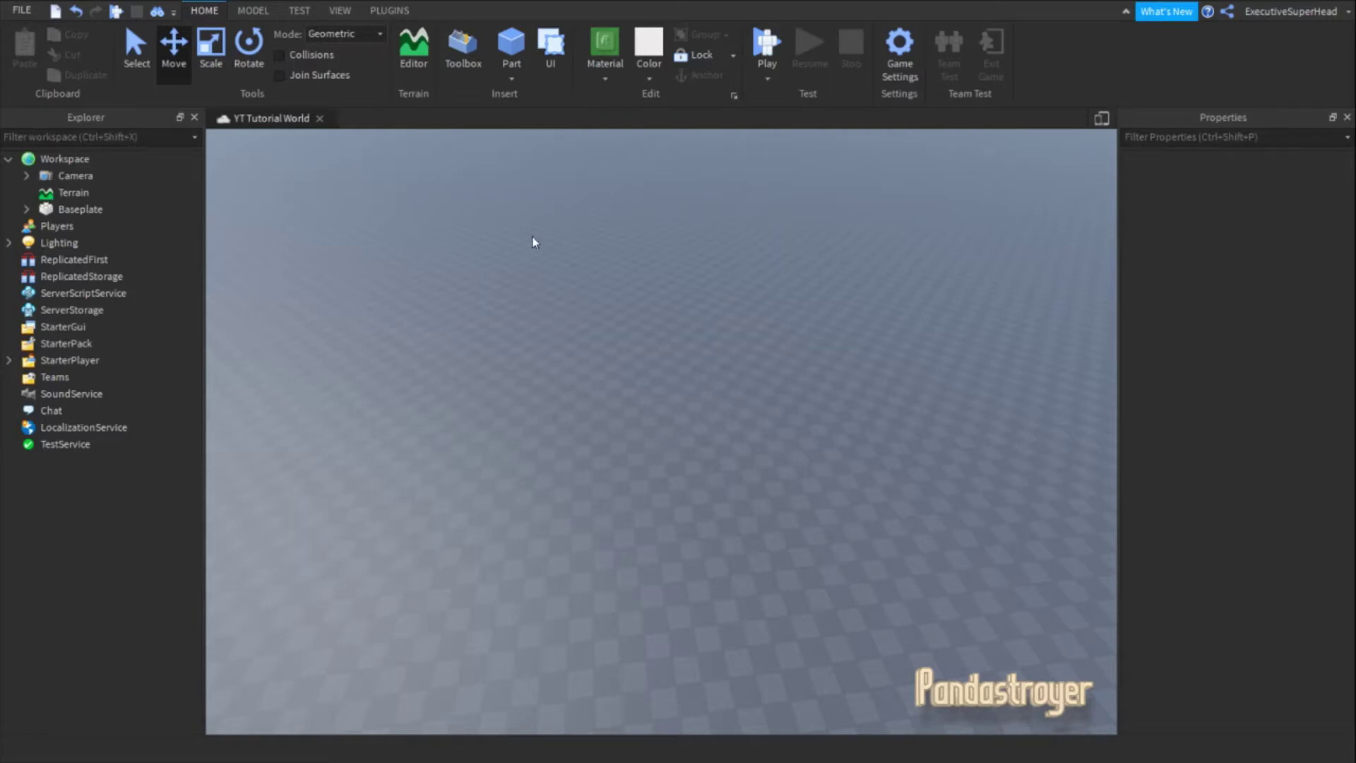
Insert a new block part into the workspace and select it.
click(512, 49)
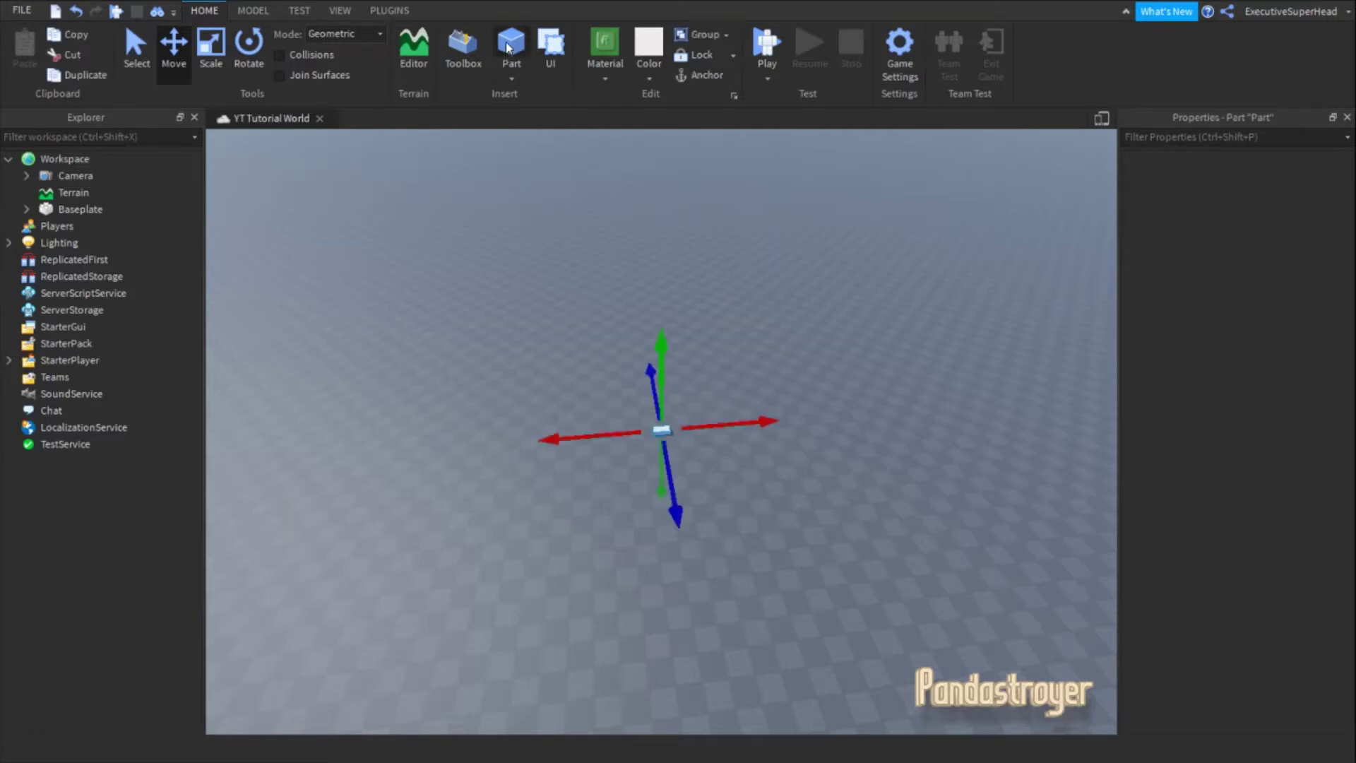
click(534, 313)
key(w)
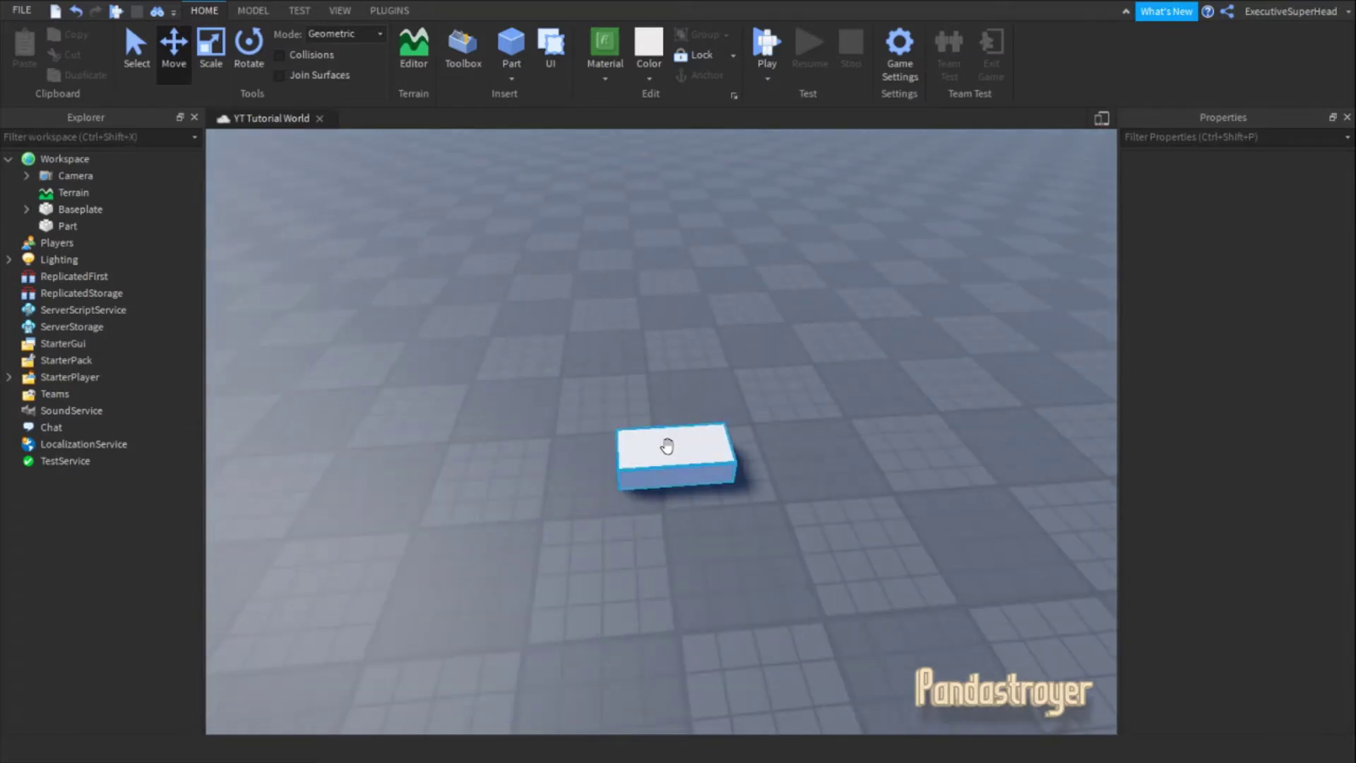
click(667, 449)
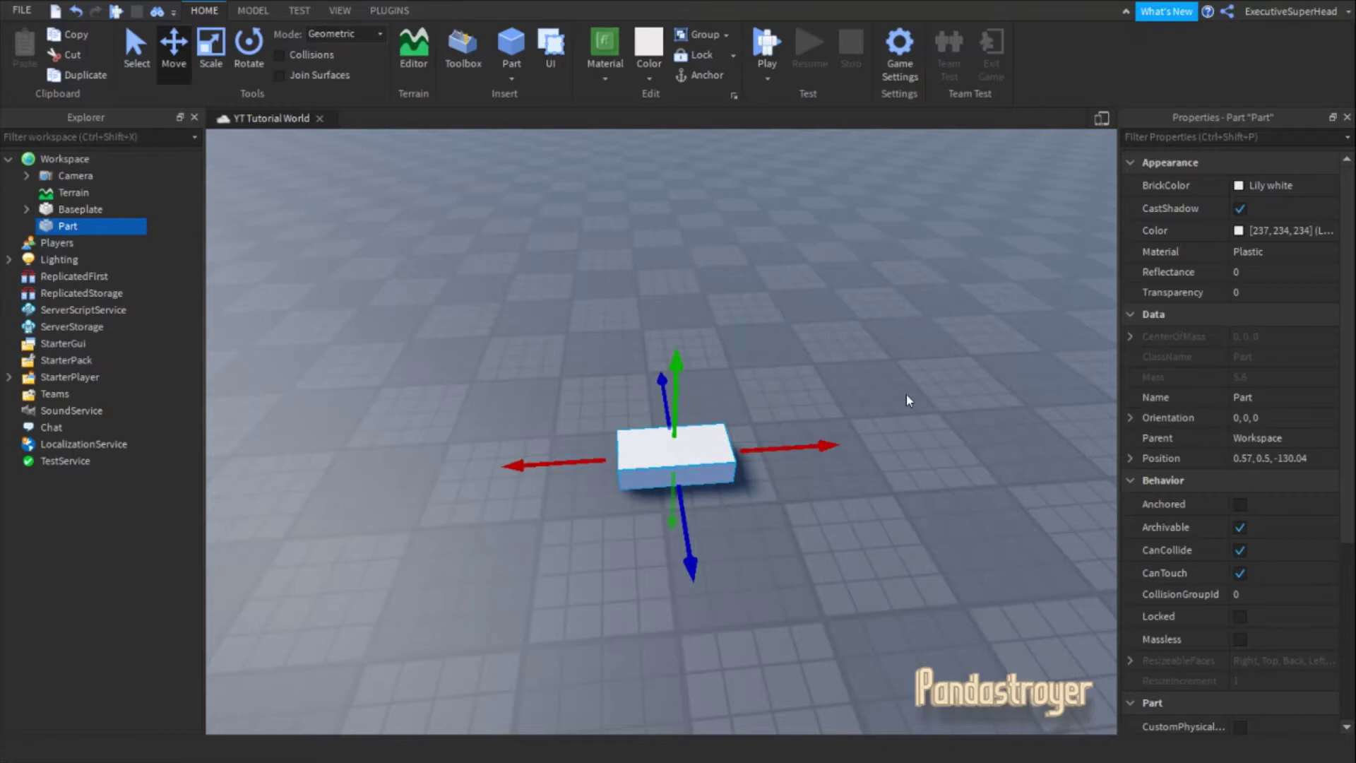
Colour the part Persimmon and give it the Brick material.
click(1236, 188)
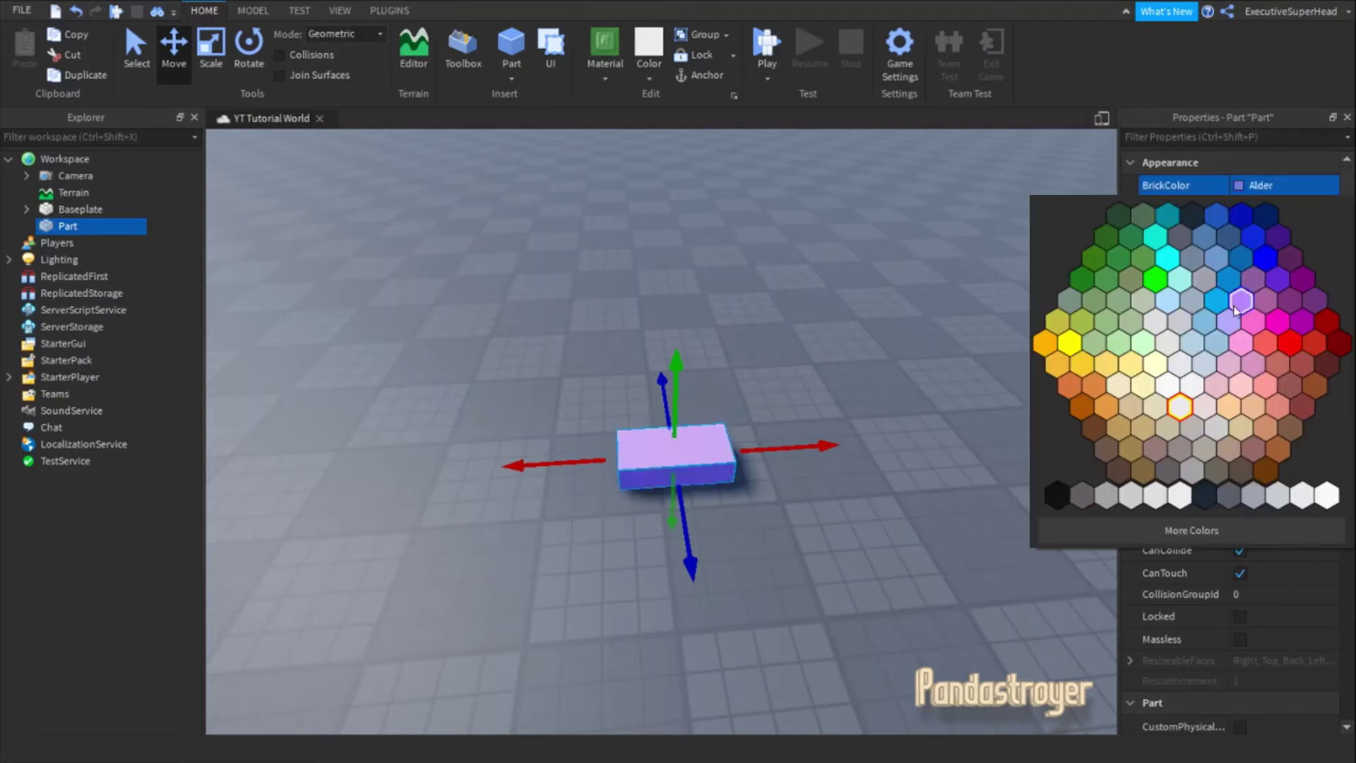
click(1261, 346)
click(1248, 253)
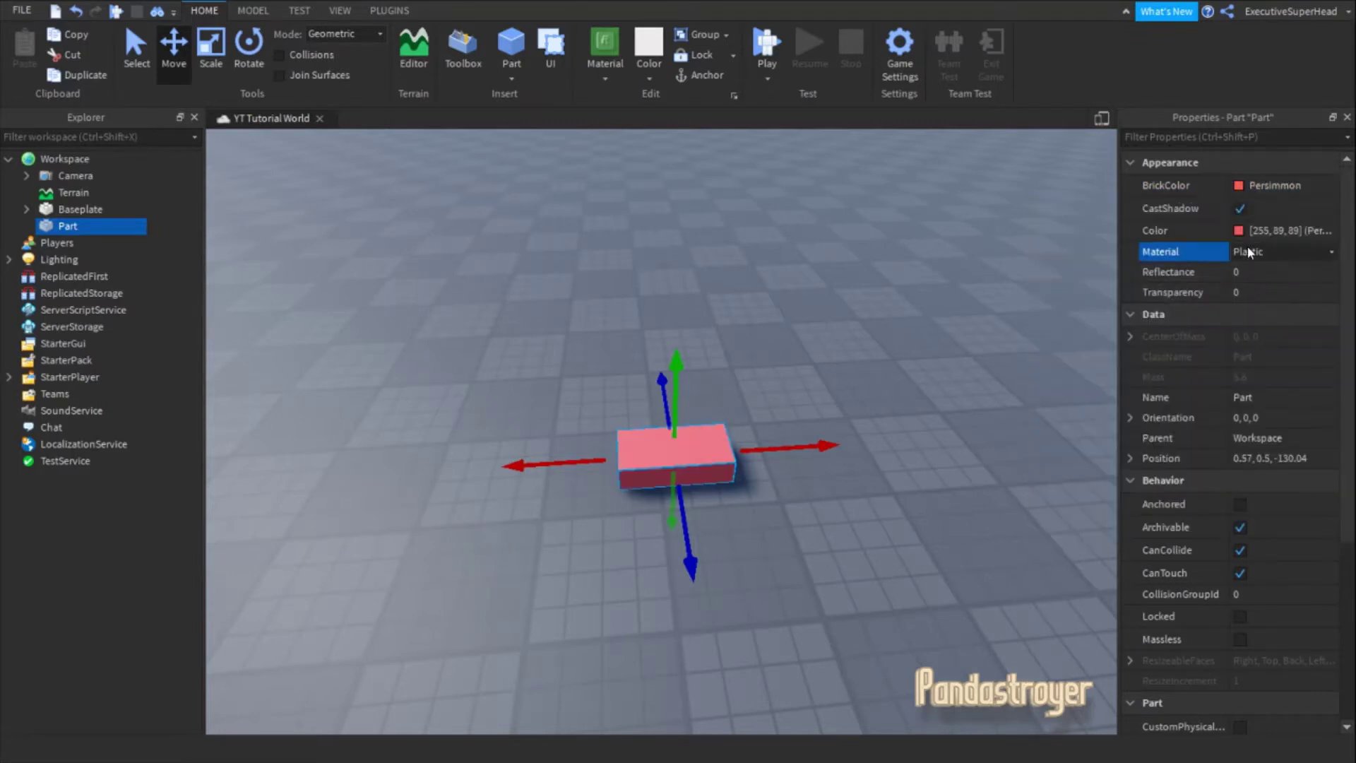
click(1249, 253)
scroll(1250, 321, up, 2)
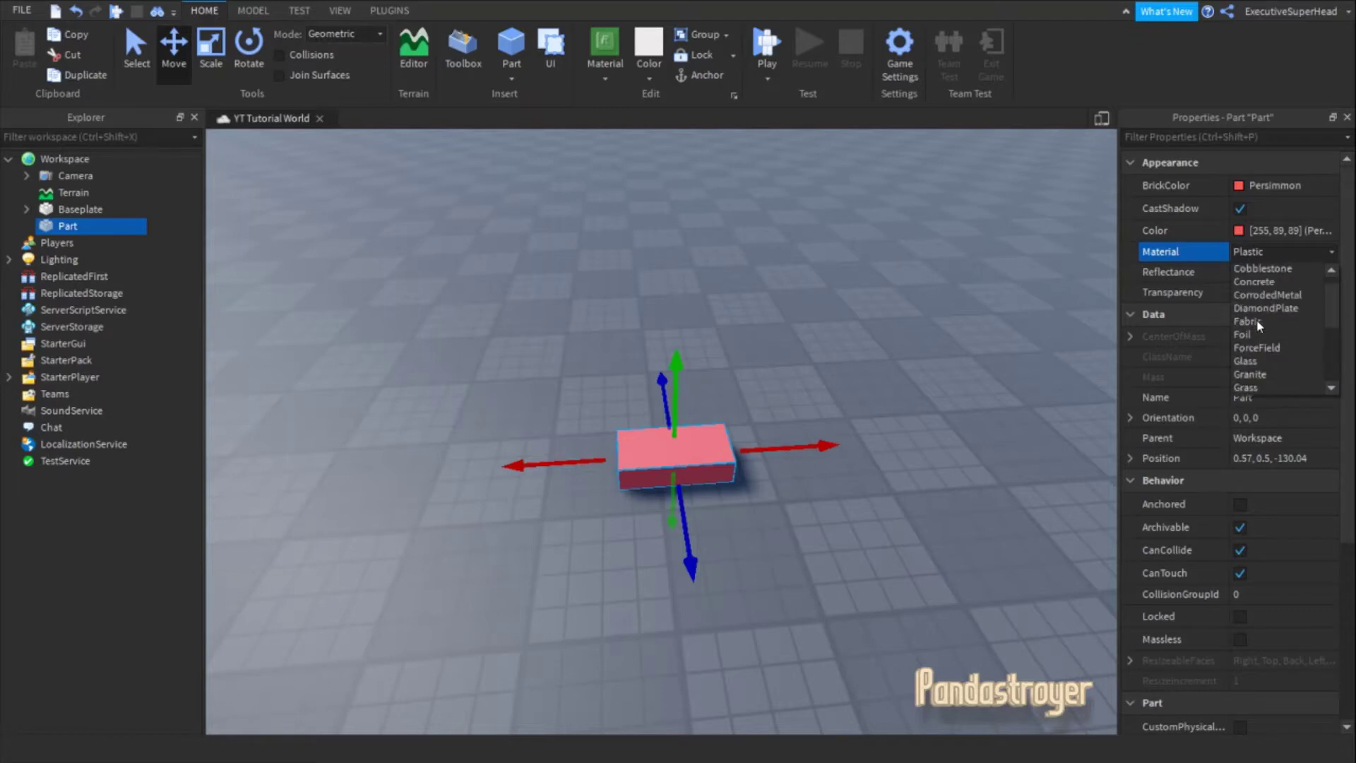
scroll(1250, 311, up, 1)
click(1247, 269)
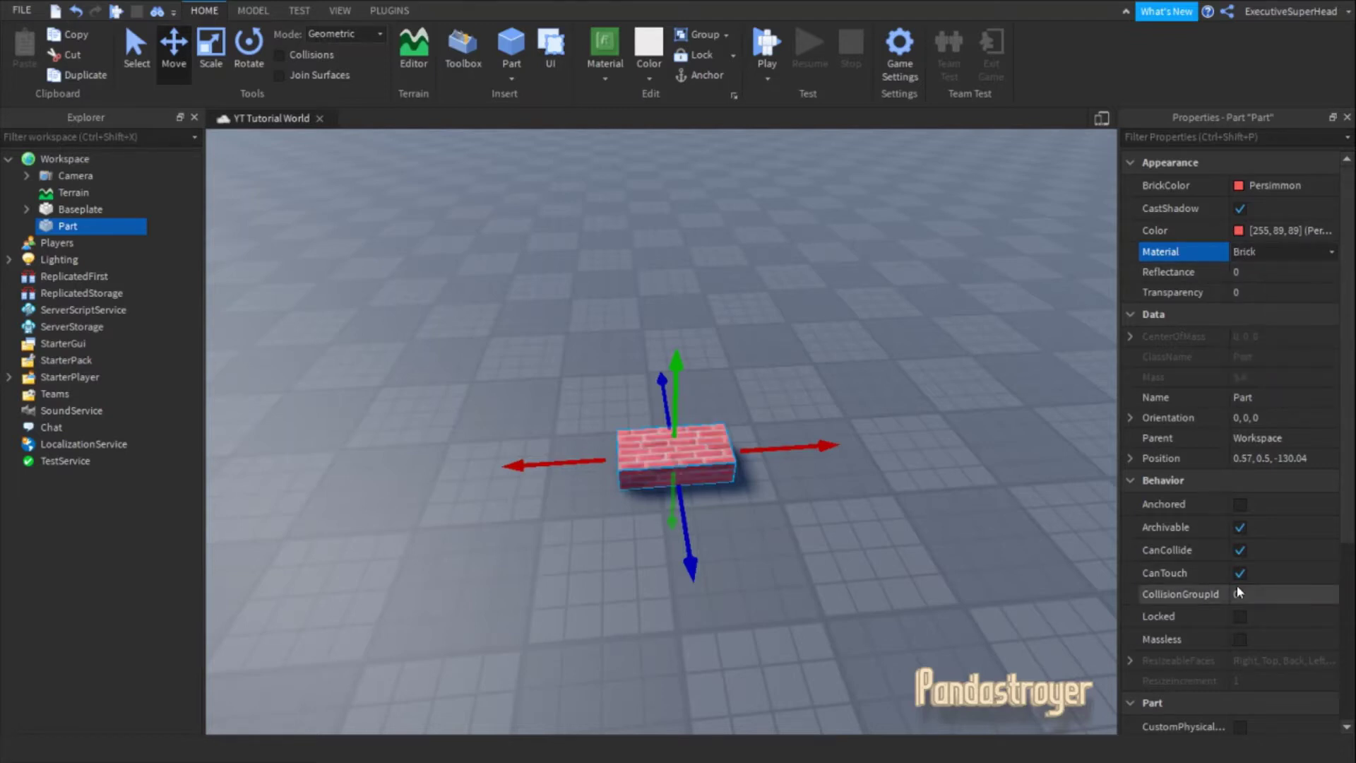
Anchor the part and set its size to 4, 4, 4.
click(1241, 504)
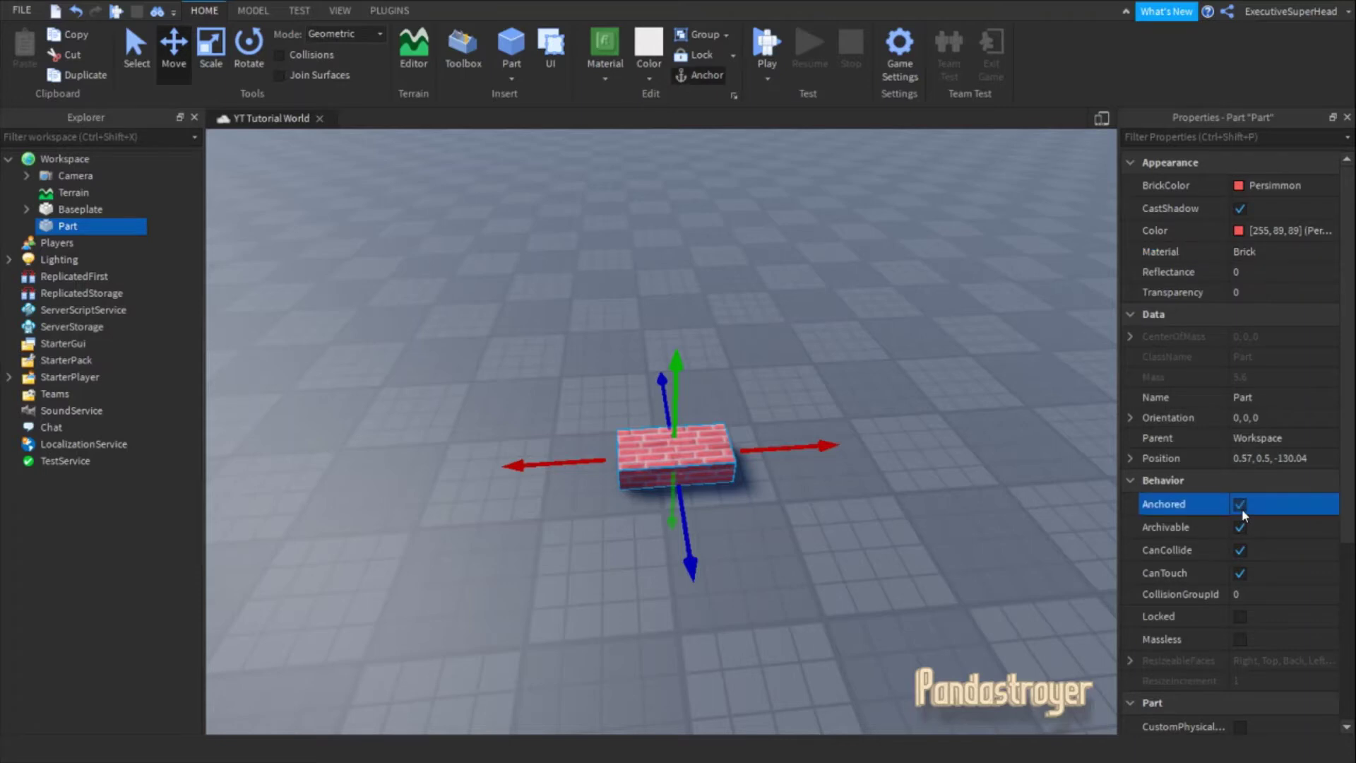
scroll(1243, 514, down, 1)
scroll(1244, 513, down, 2)
click(1271, 597)
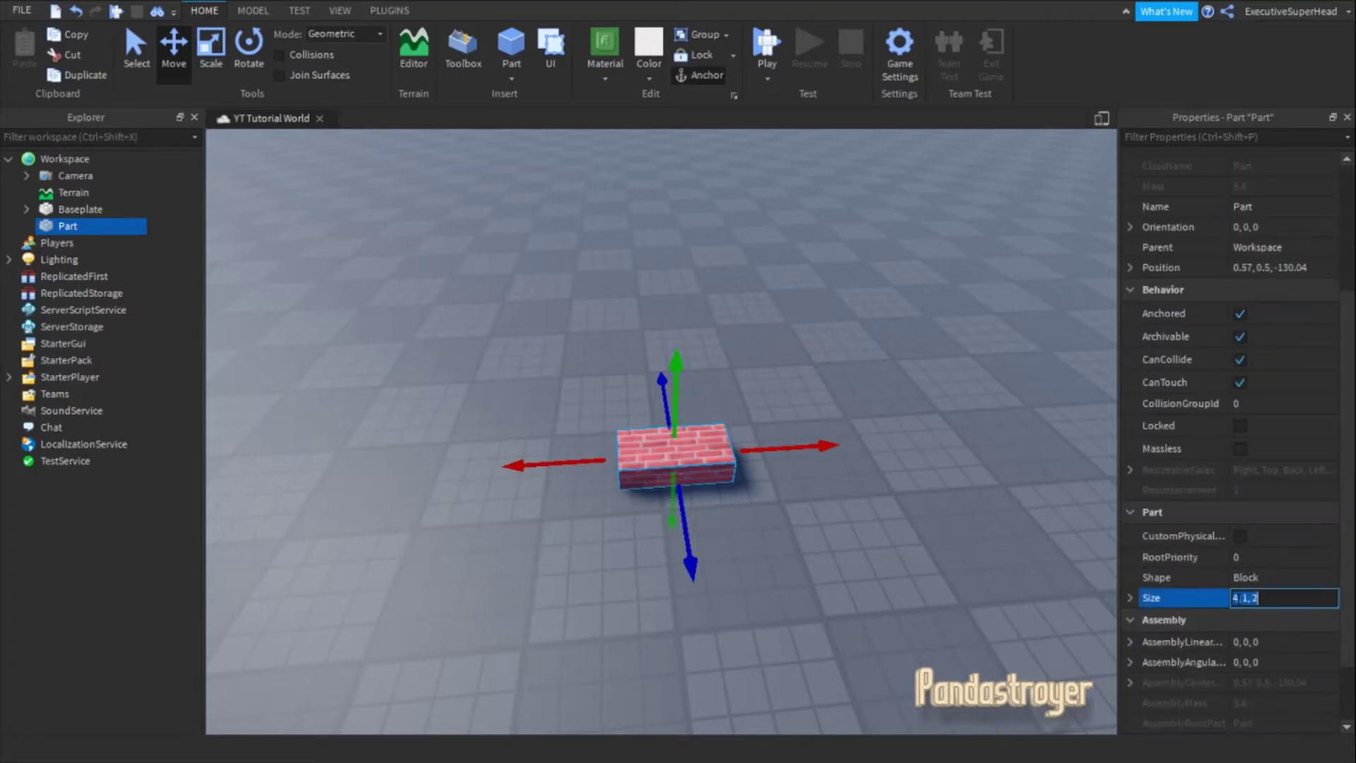
text(4,4,4)
key(Return)
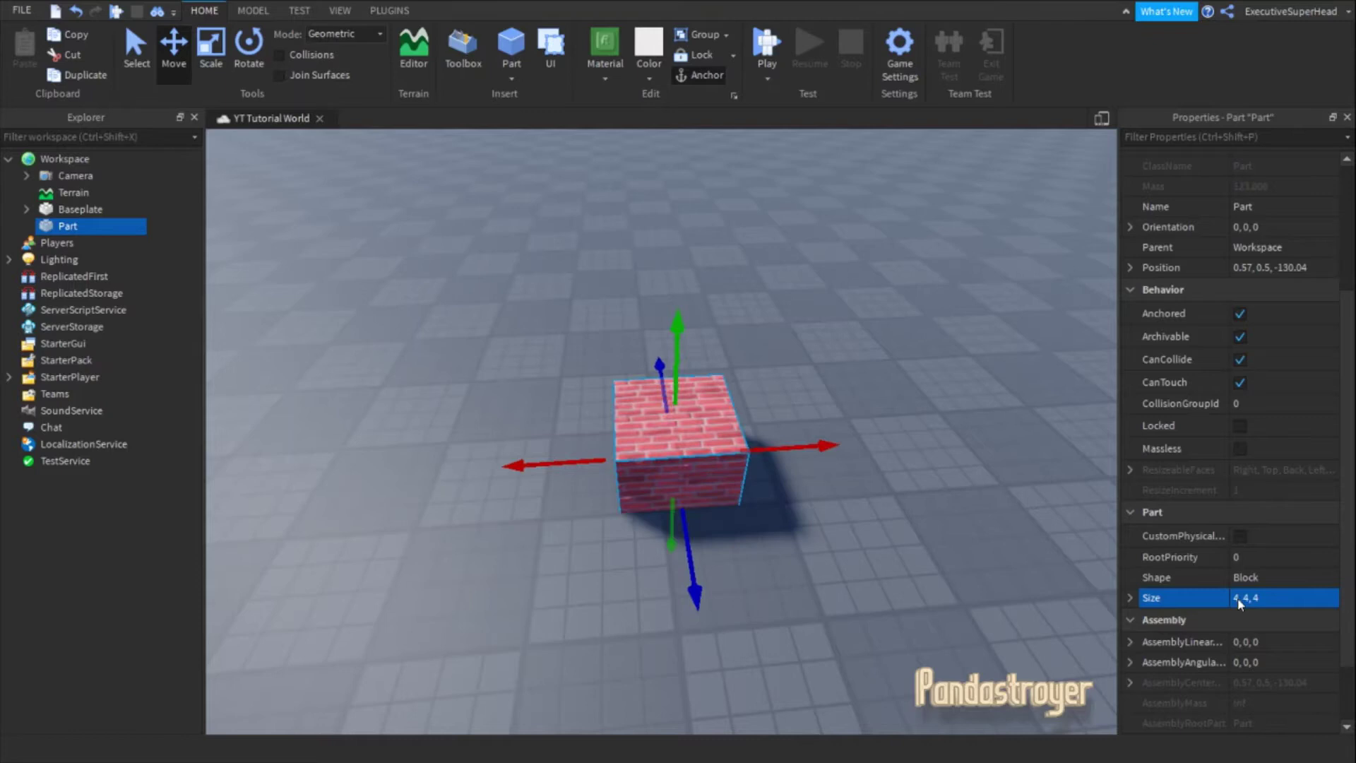
Drag the cube up with the Y handle so it floats above the baseplate.
scroll(1220, 576, up, 3)
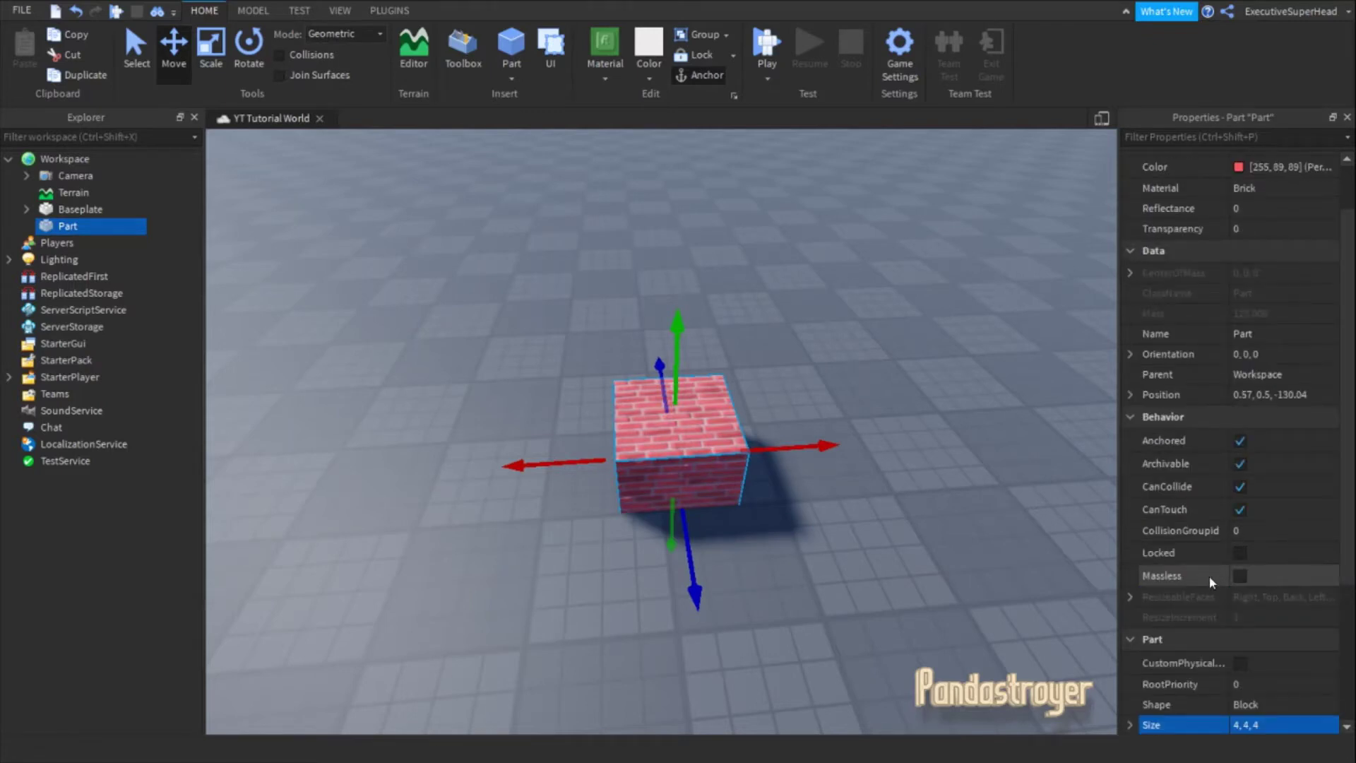
scroll(1211, 580, up, 2)
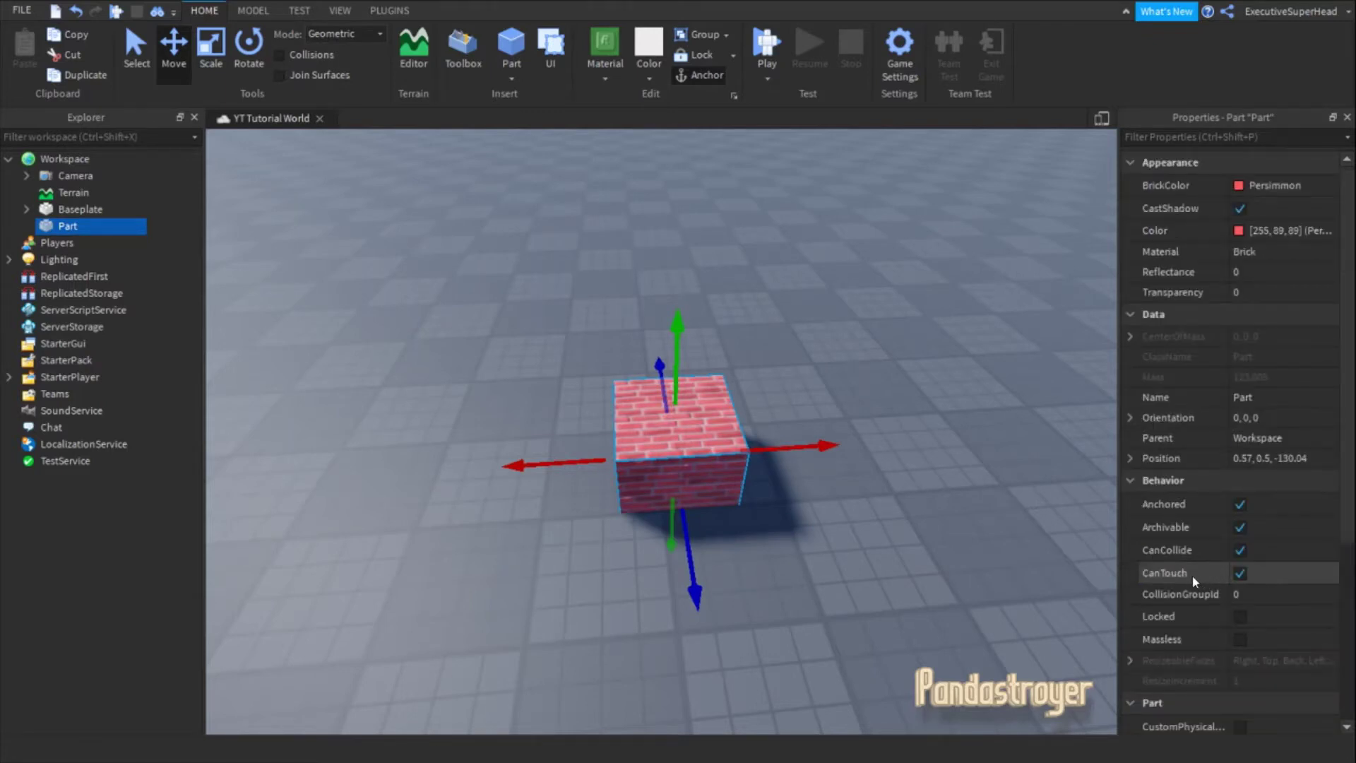
drag(689, 395, 653, 353)
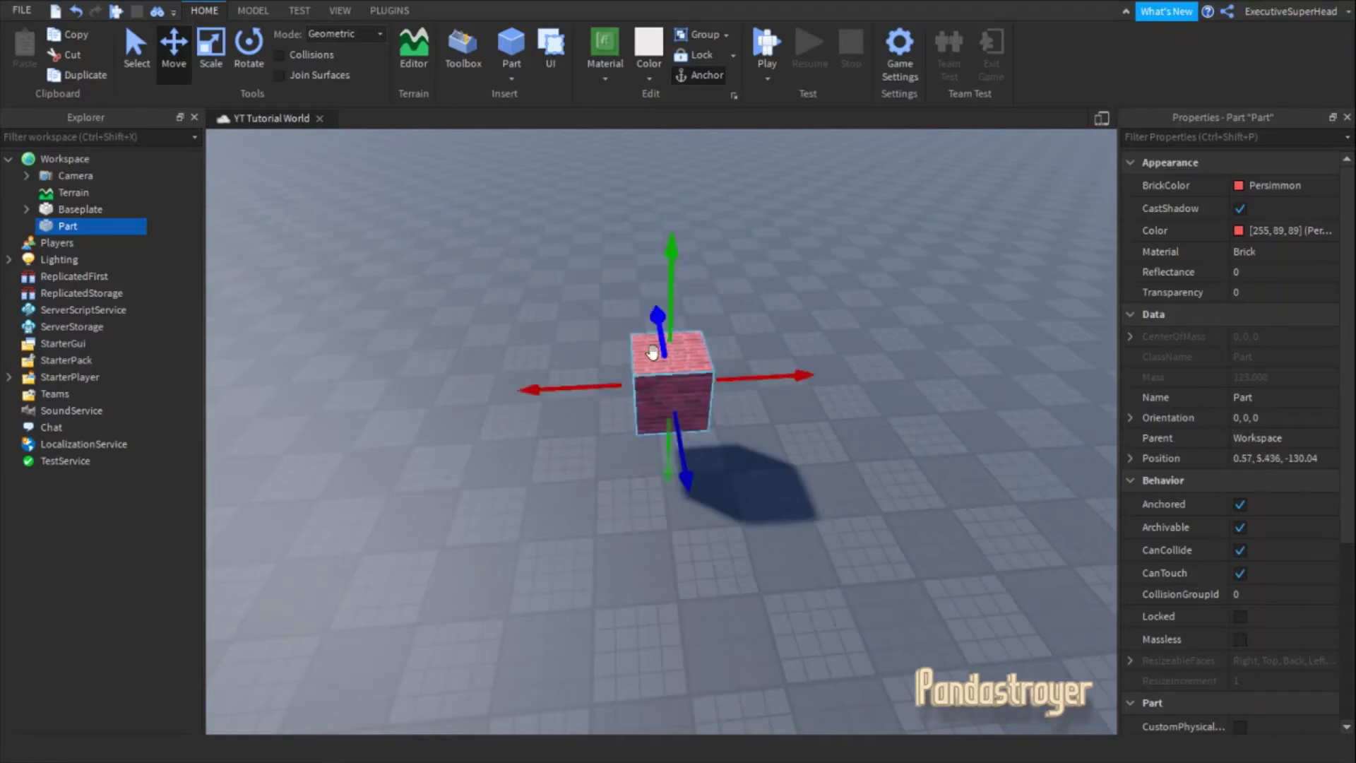
click(539, 433)
scroll(536, 424, up, 3)
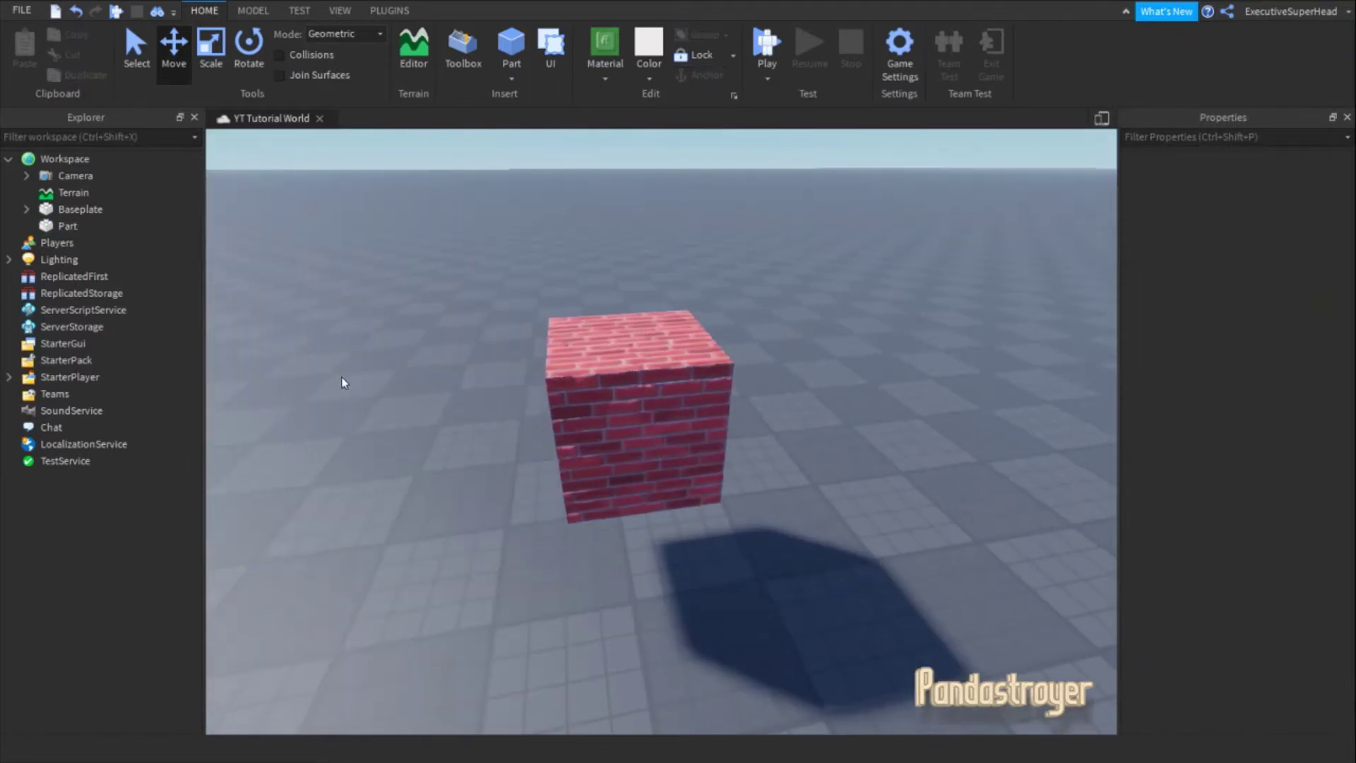
Rename the part in Explorer to 'Brick'.
click(42, 228)
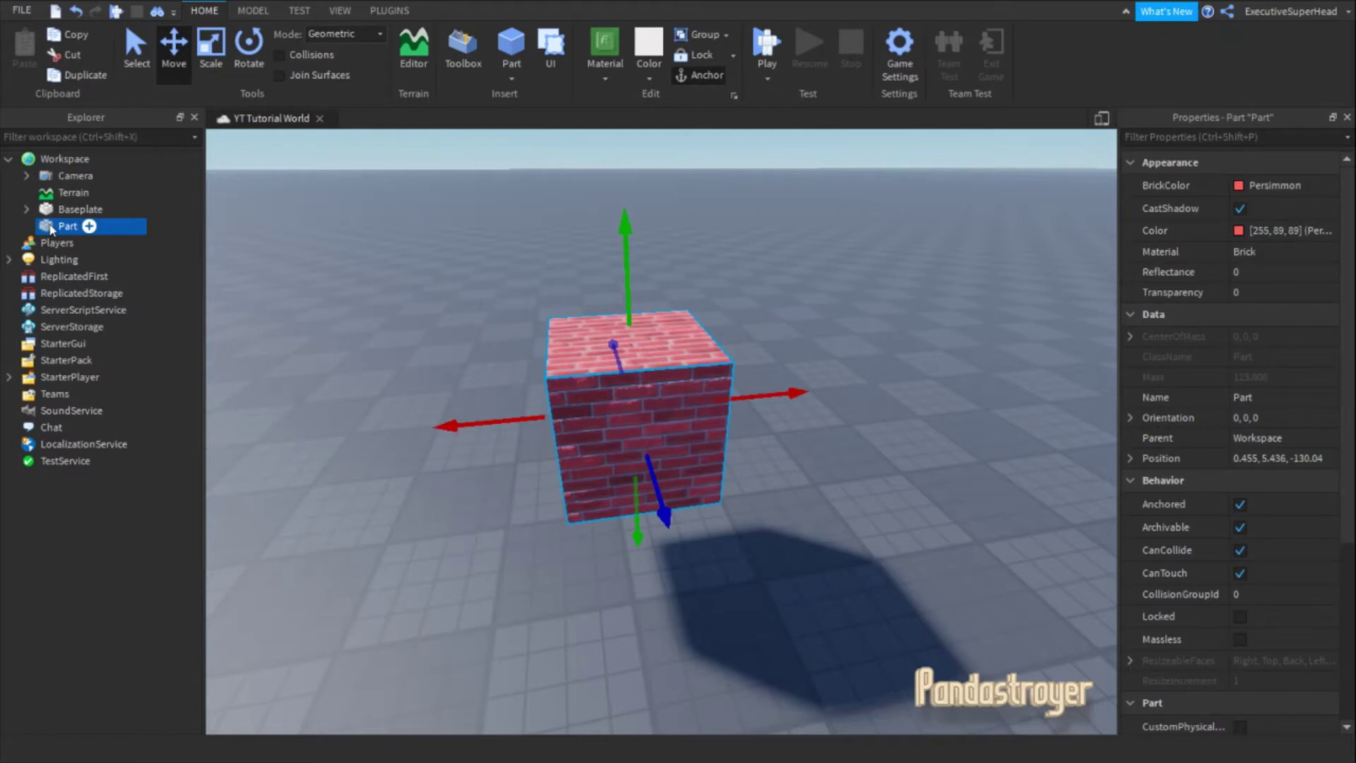
double_click(51, 227)
text(Brick)
key(Return)
Drag Brick into ReplicatedStorage and clear the selection.
drag(51, 228, 89, 296)
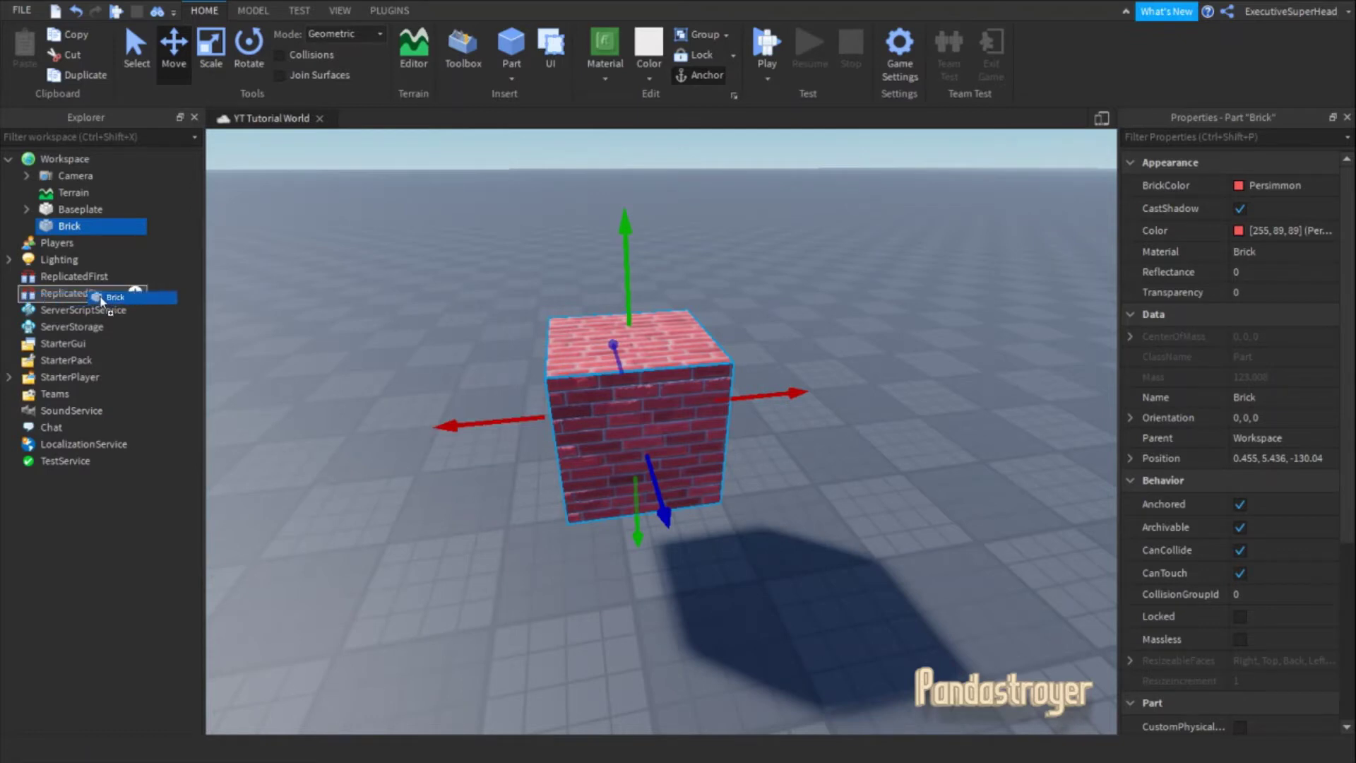
drag(89, 296, 47, 295)
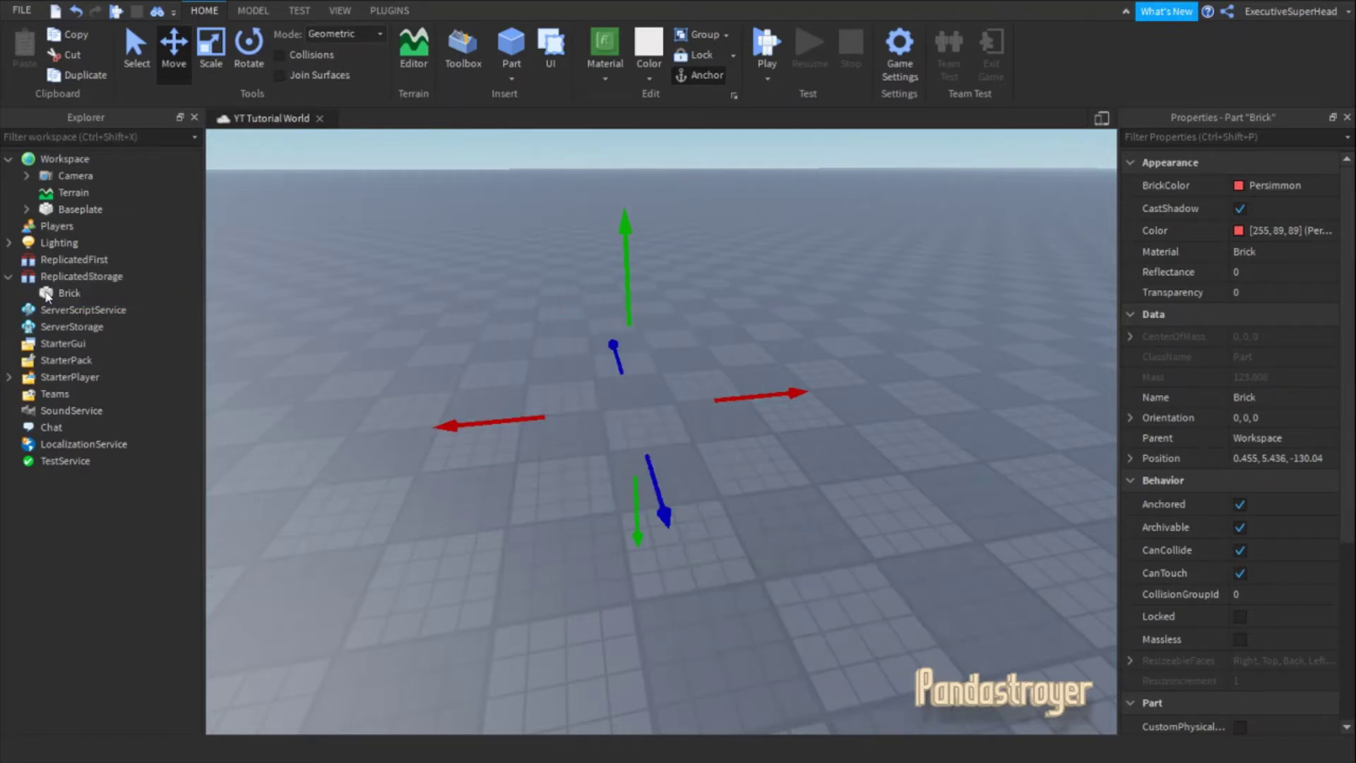
click(521, 447)
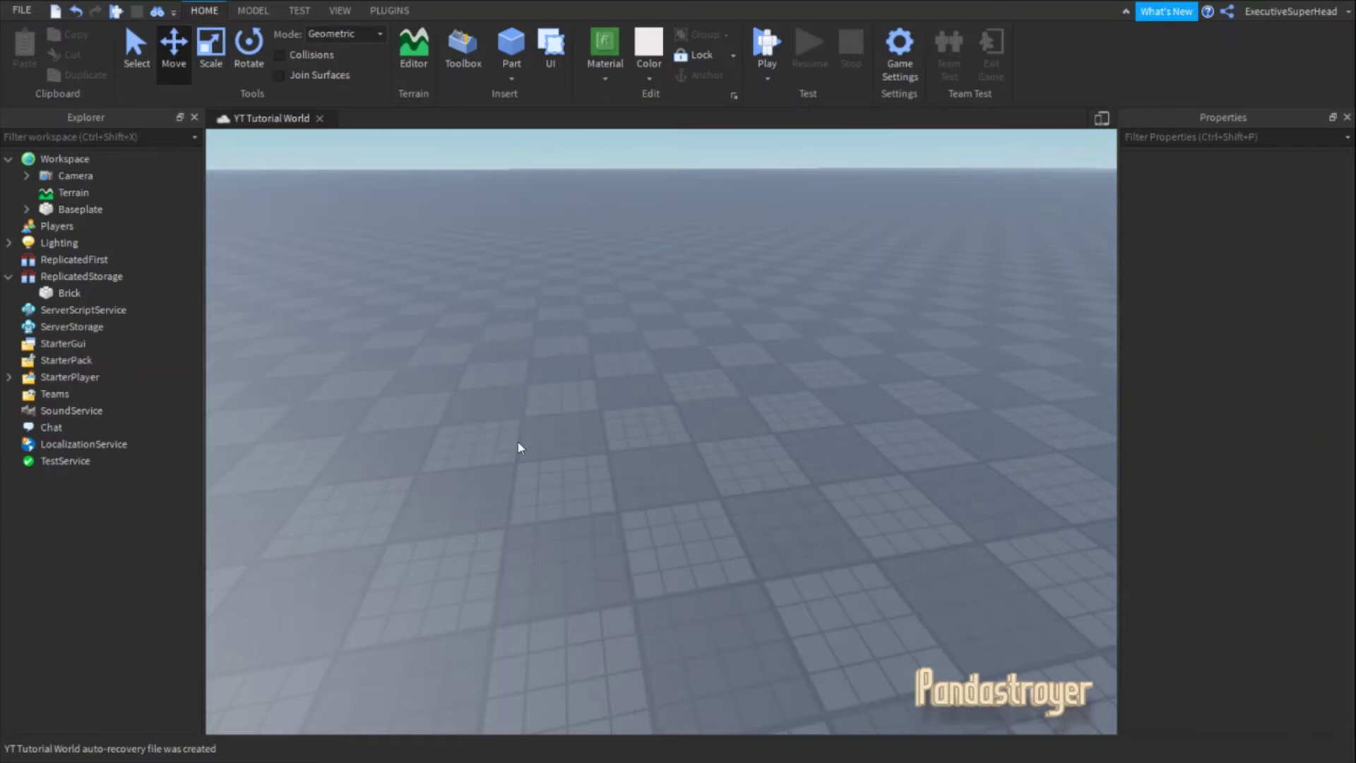
Insert a second part, lift it slightly, size it 4,4,4 and anchor it.
click(511, 43)
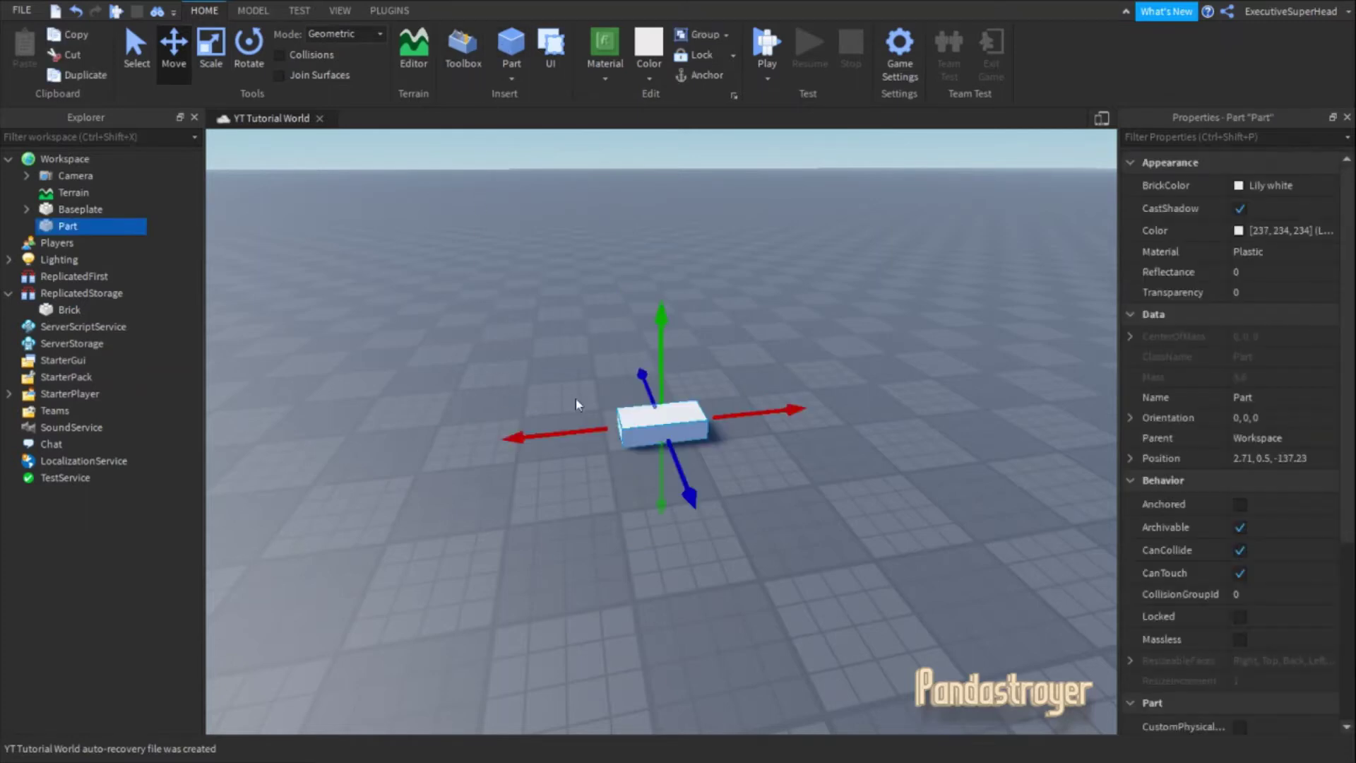
right_drag(575, 403, 584, 463)
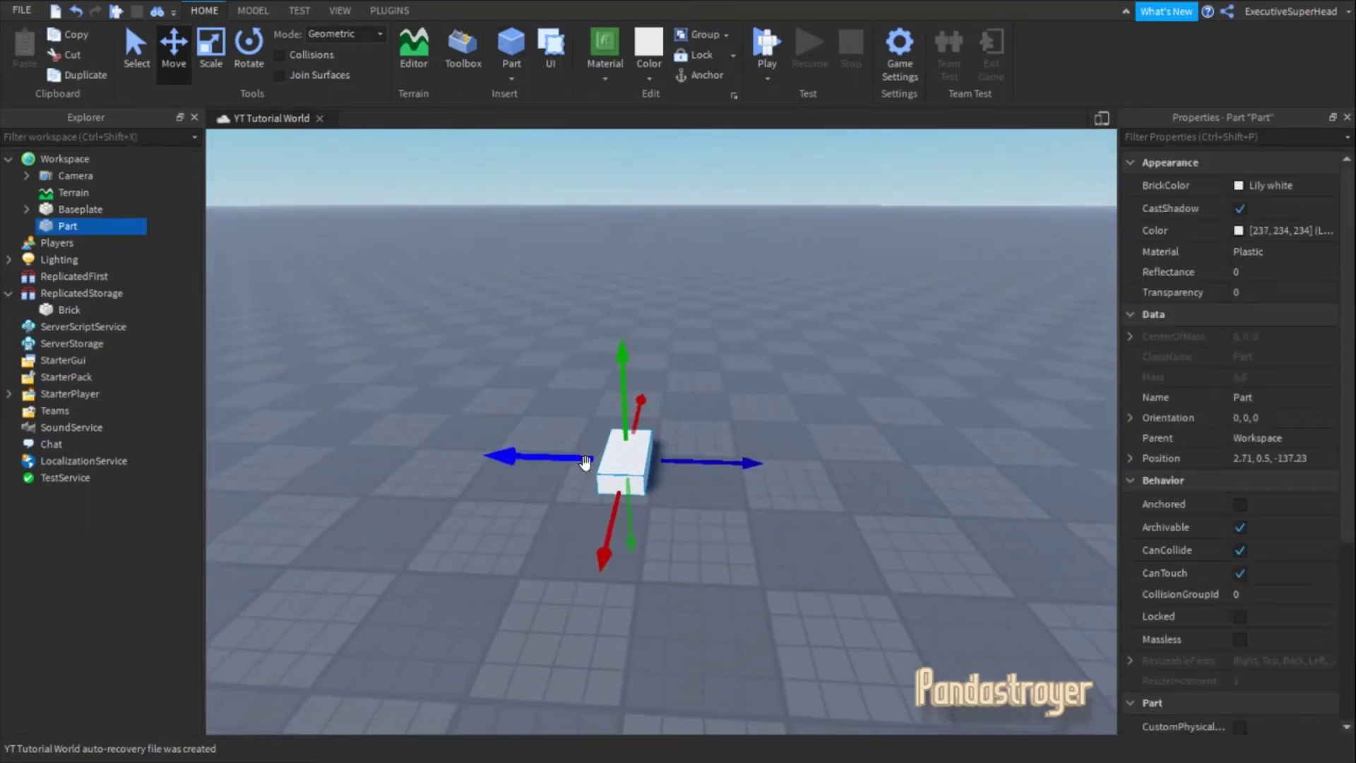
drag(624, 408, 626, 383)
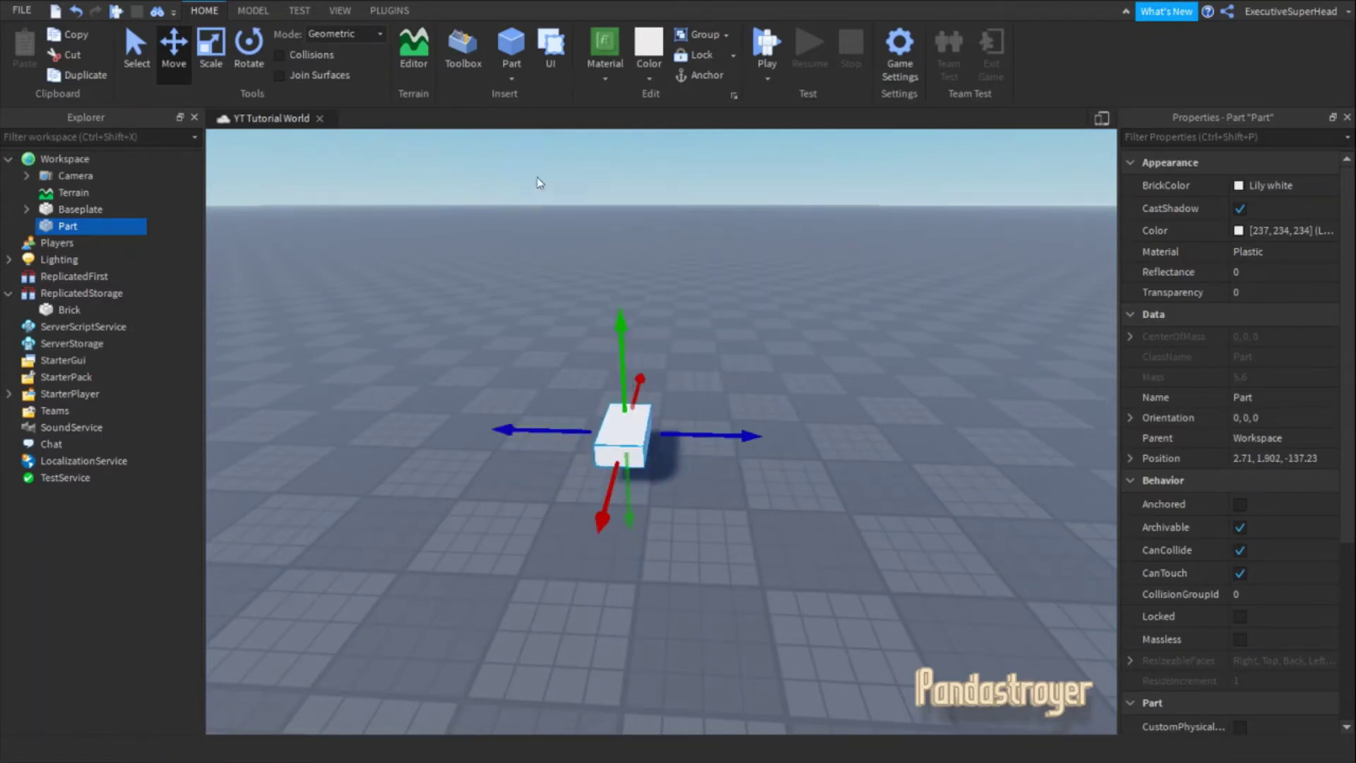
scroll(1200, 565, down, 3)
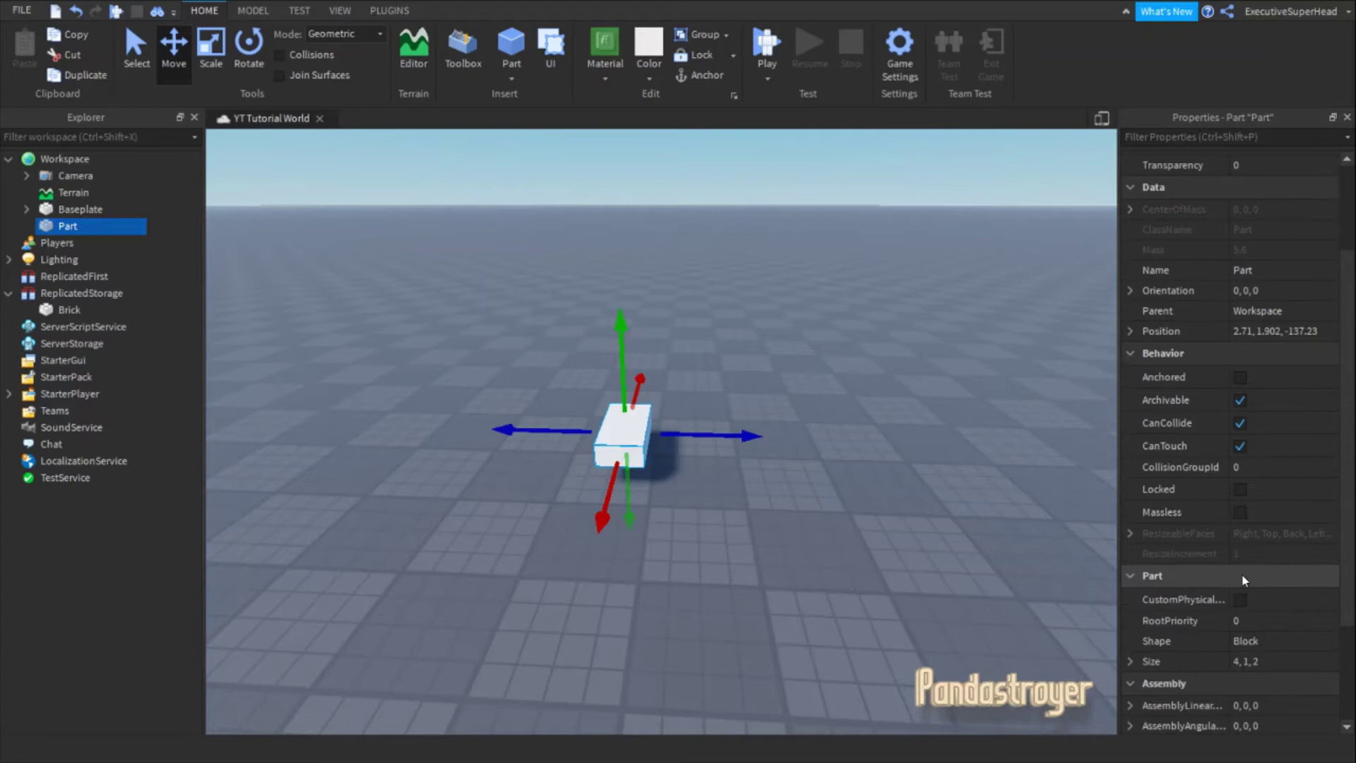
click(1249, 659)
text(4,4,4)
key(Return)
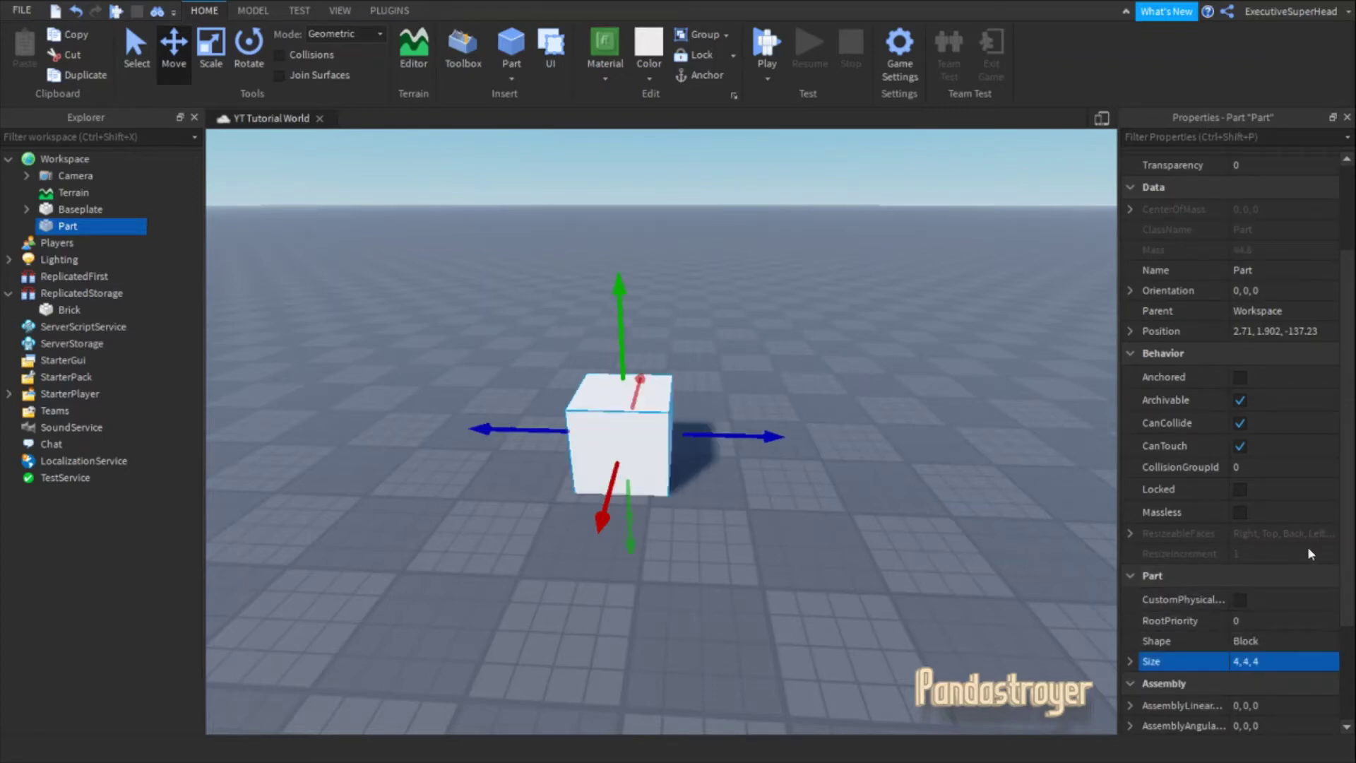
click(1240, 379)
Set the new part's Transparency to 1 and position it high above the ground.
scroll(1240, 388, up, 3)
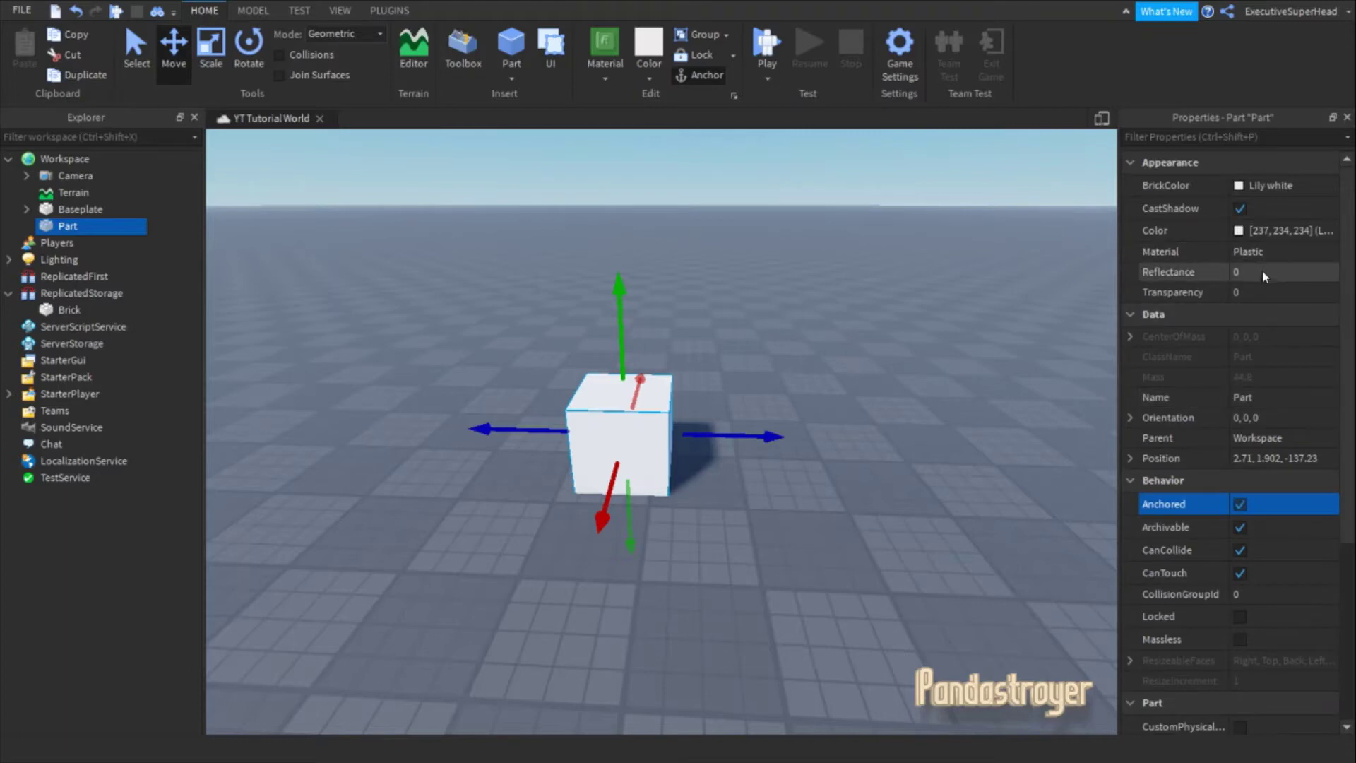
click(1271, 292)
text(1)
key(Return)
drag(620, 297, 628, 242)
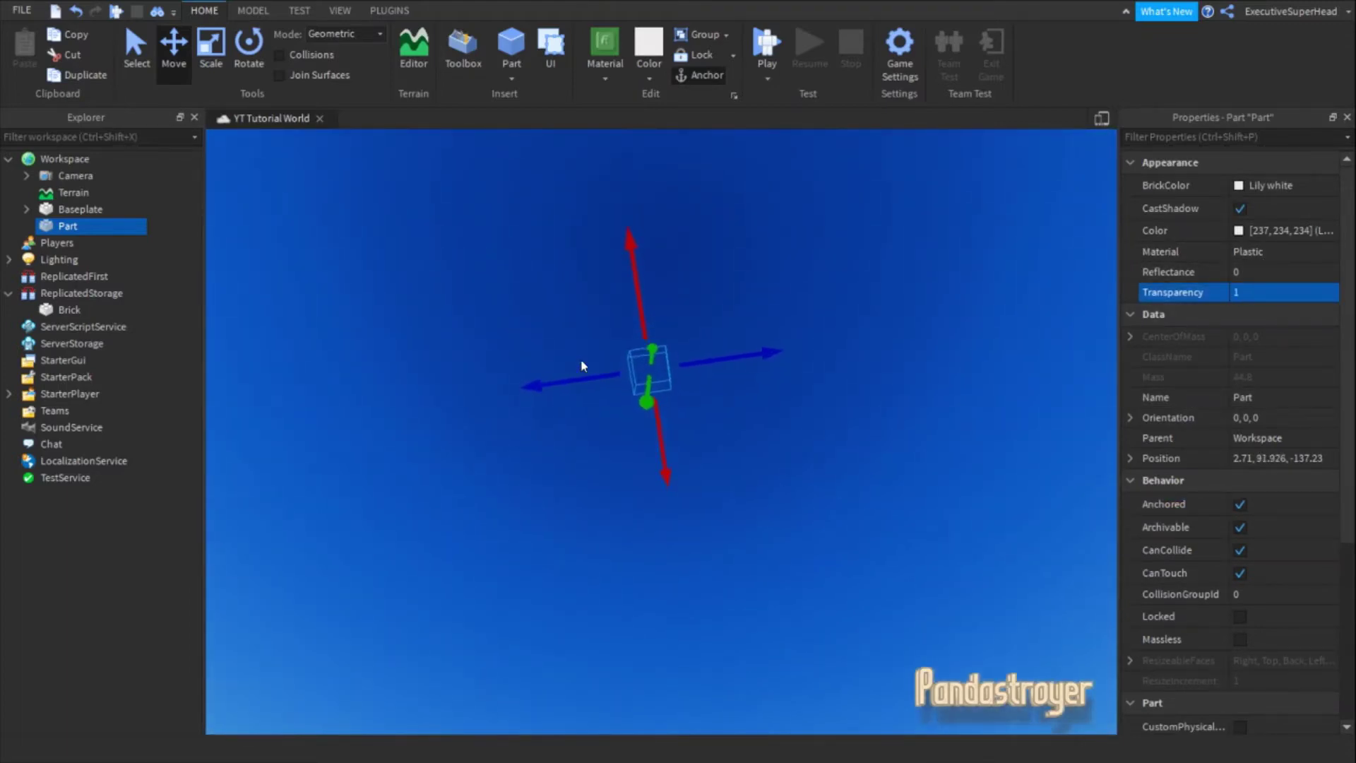
right_drag(581, 363, 569, 376)
scroll(569, 376, up, 5)
key(f)
drag(586, 402, 605, 584)
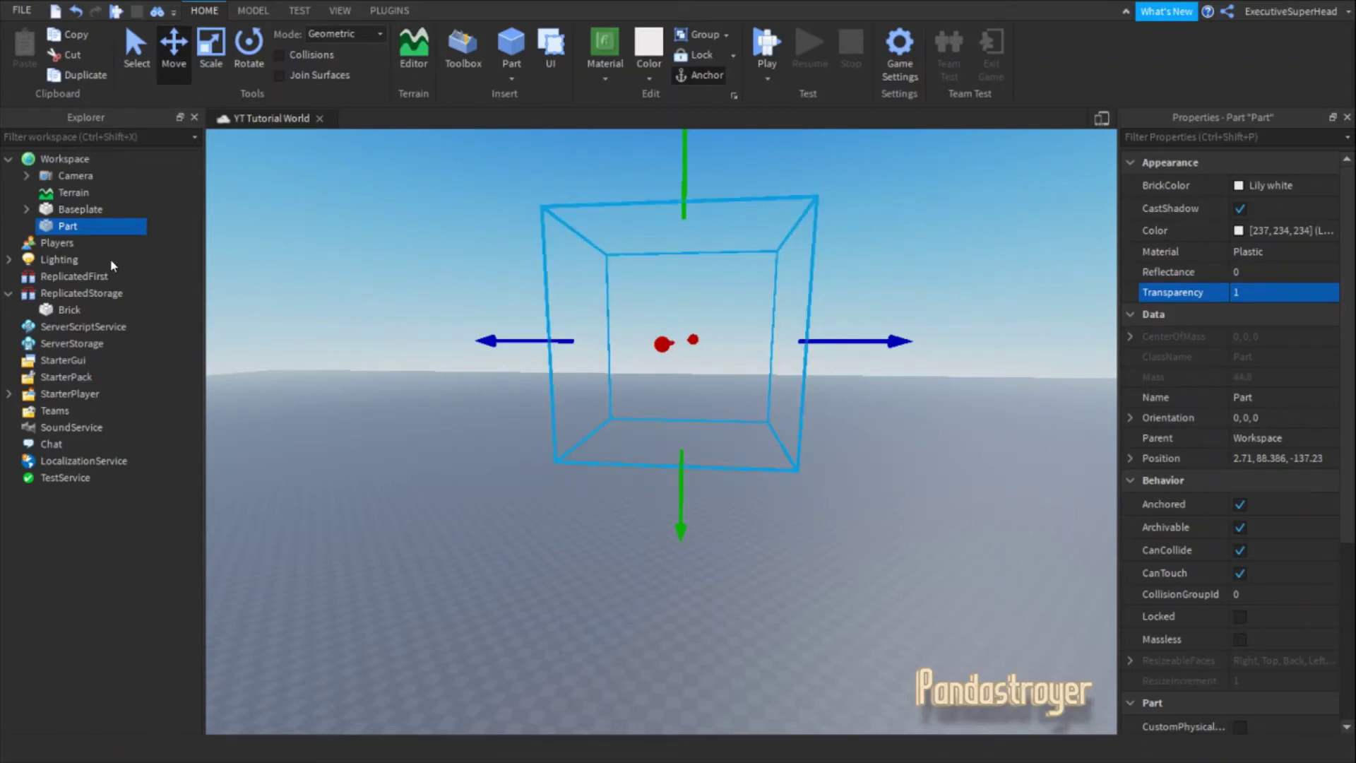
Rename the invisible part to 'CloneDestination' and bring up Workspace's insert-object list.
mouse_move(91, 227)
key(F2)
text(CloneDesti)
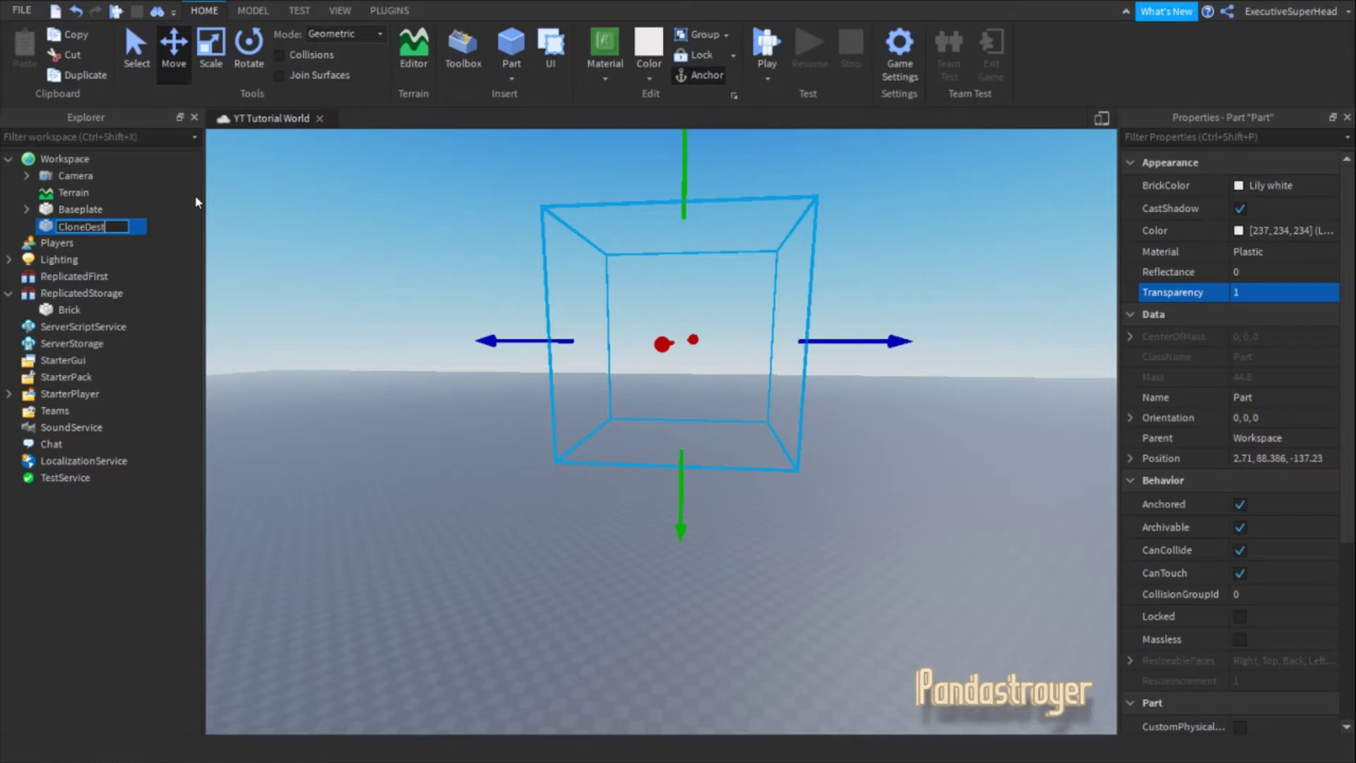
text(nation)
key(Return)
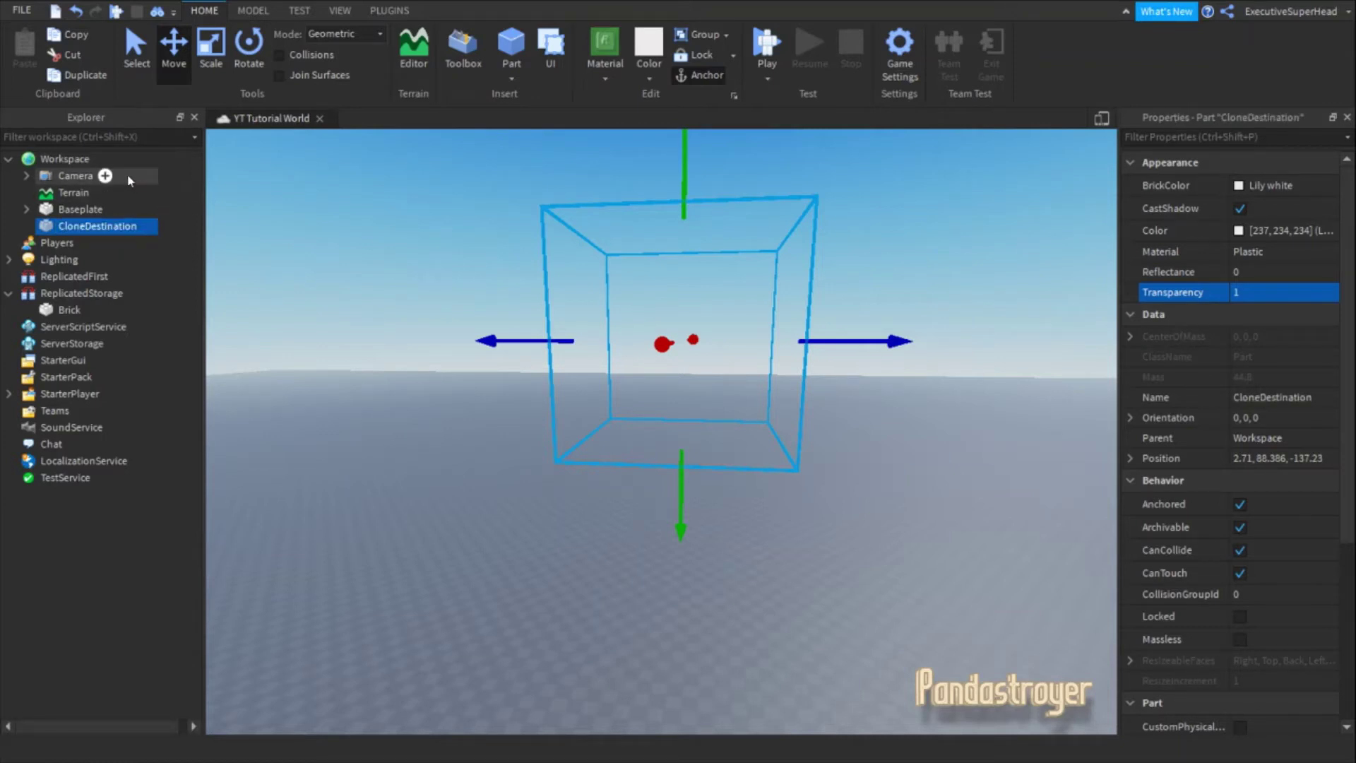
click(101, 160)
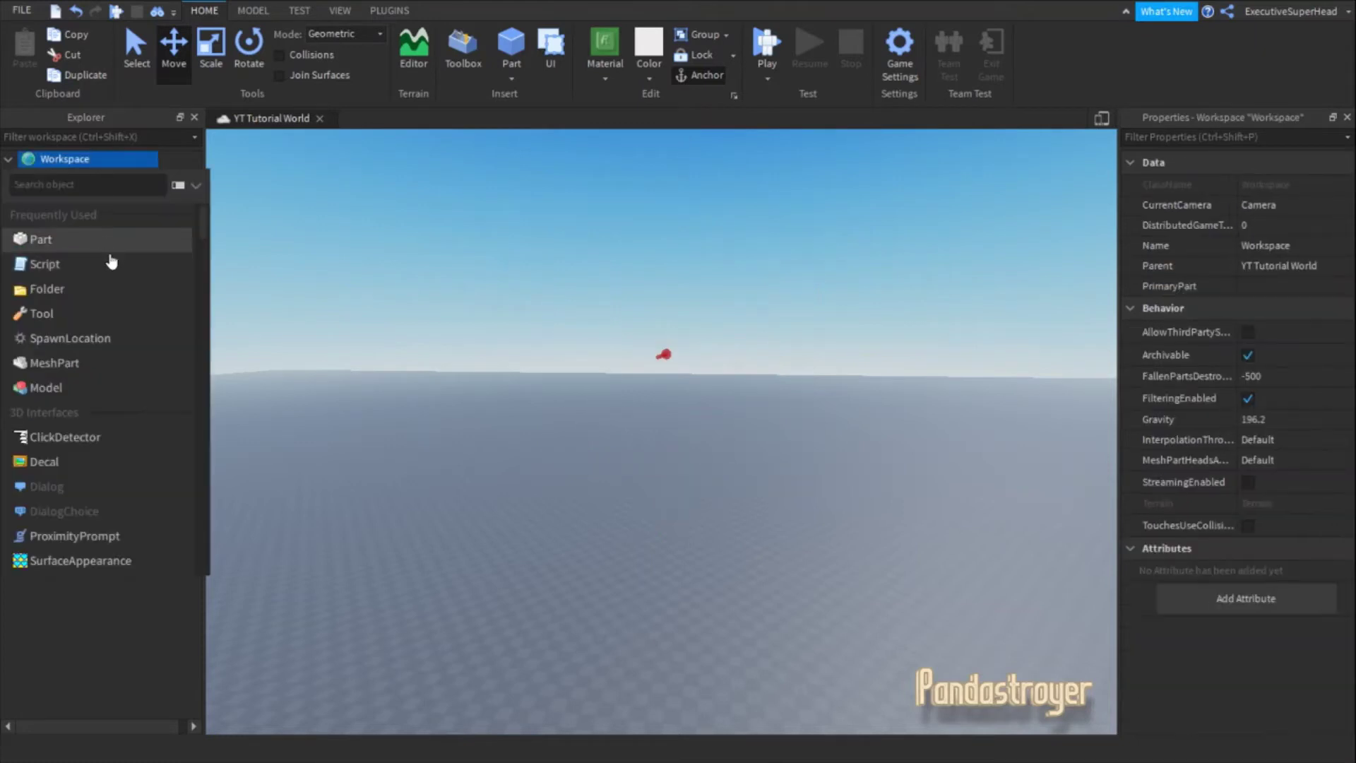
Insert a Script into Workspace, replacing its default line with local replicatedStorage = game.ReplicatedStorage.
click(111, 263)
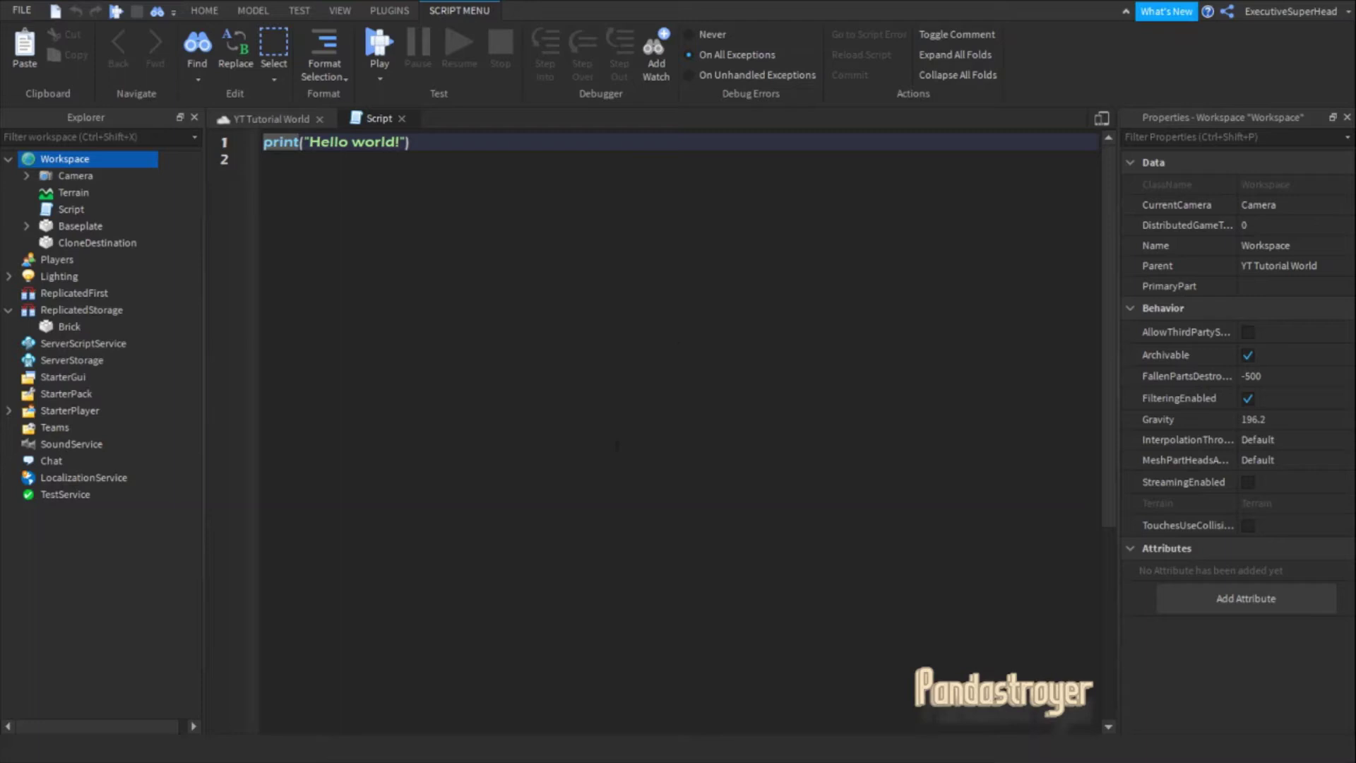
key(ctrl+a)
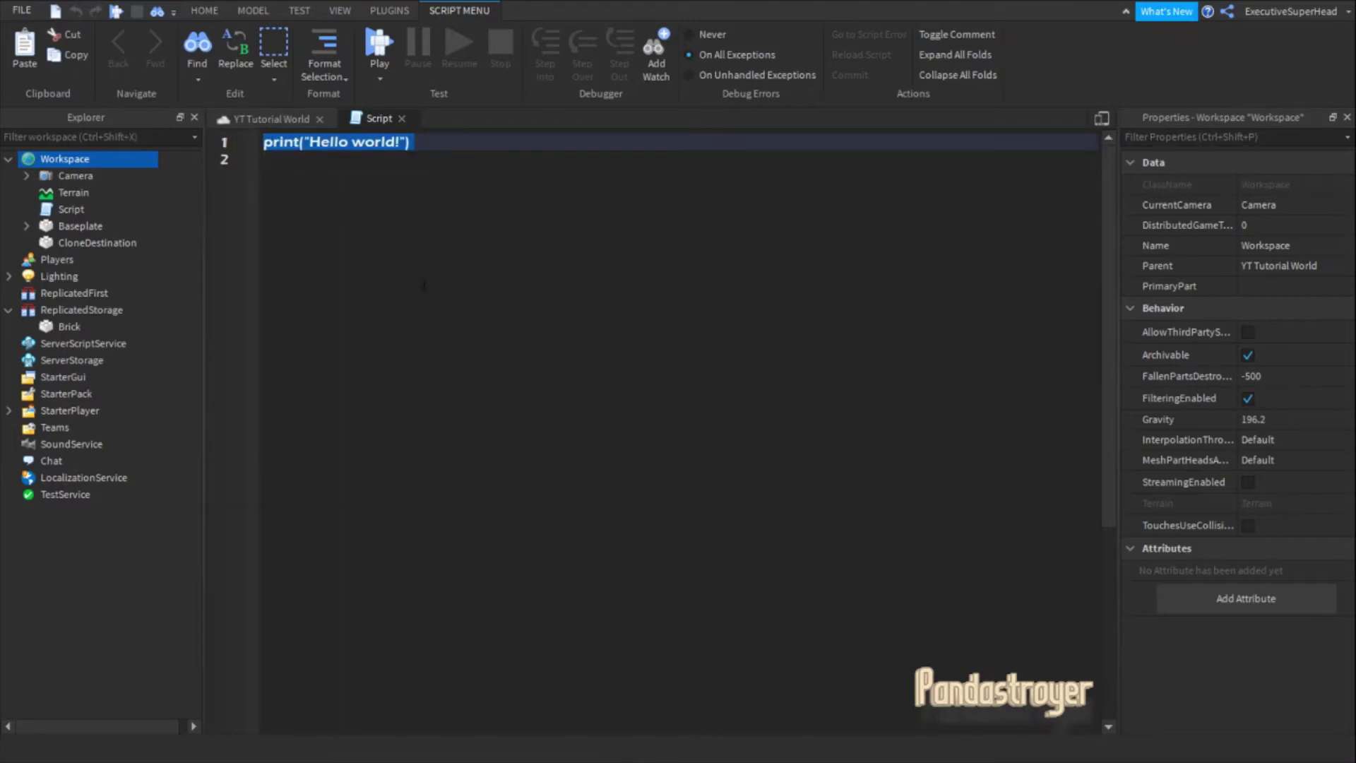
text(local Re)
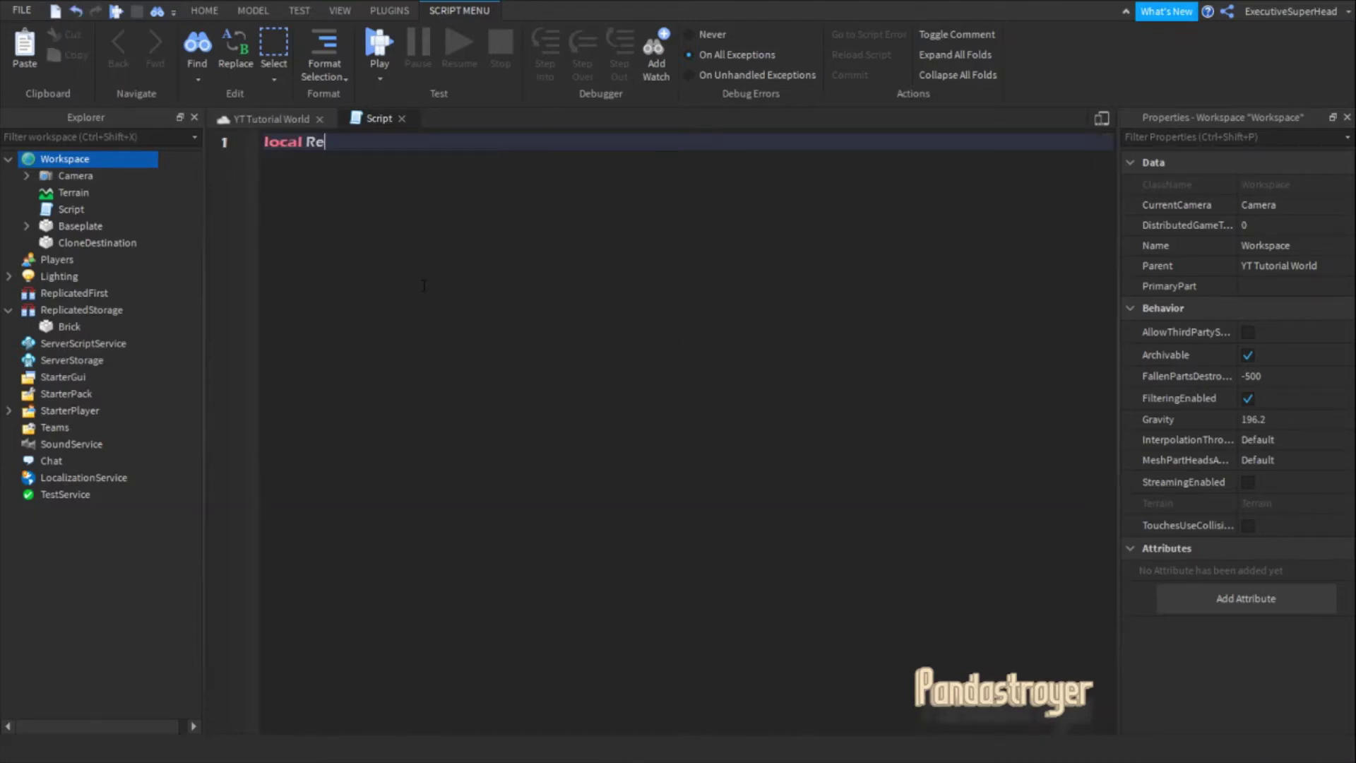
key(BackSpace)
key(BackSpace)
text(replic)
text(atedStorage = game.R)
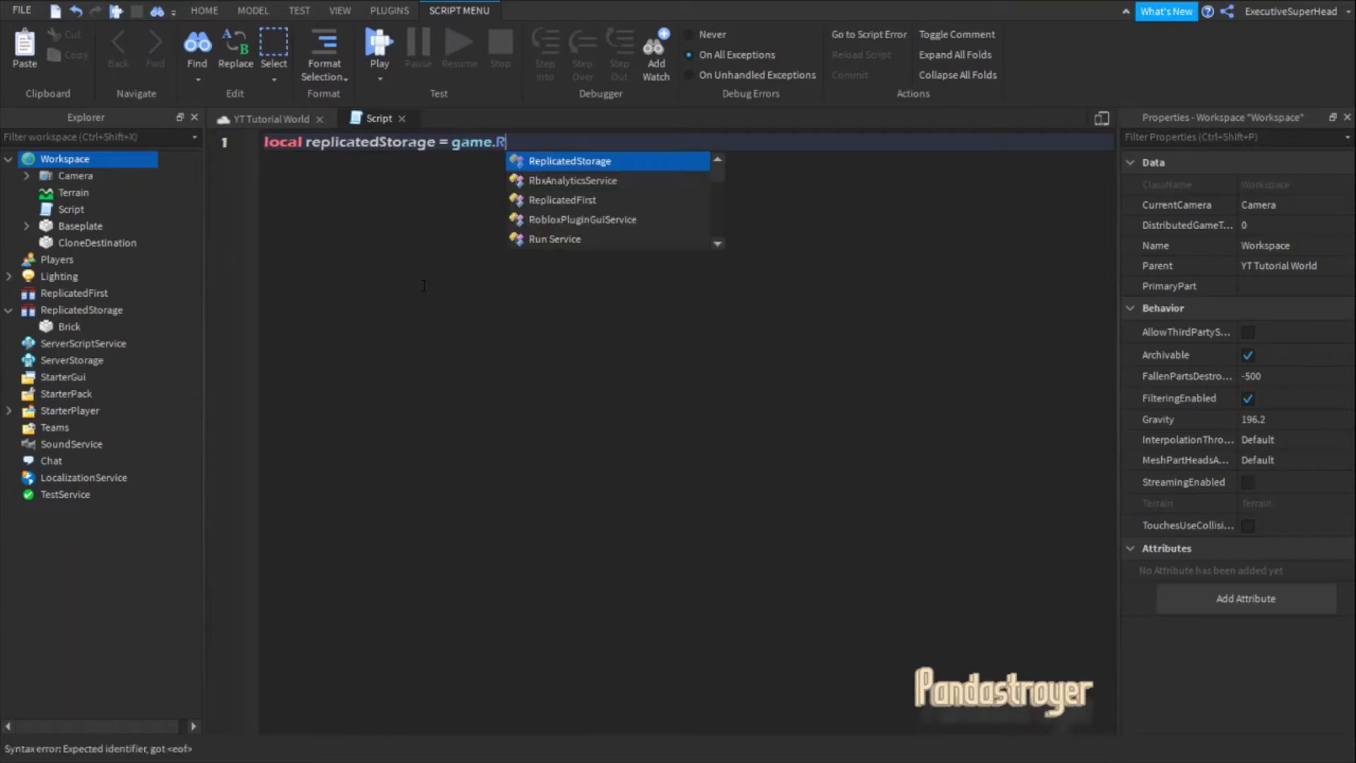
key(Tab)
Add local main = replicatedStorage.Brick with a comment about changing Brick's name.
key(Return)
text(local main = repl)
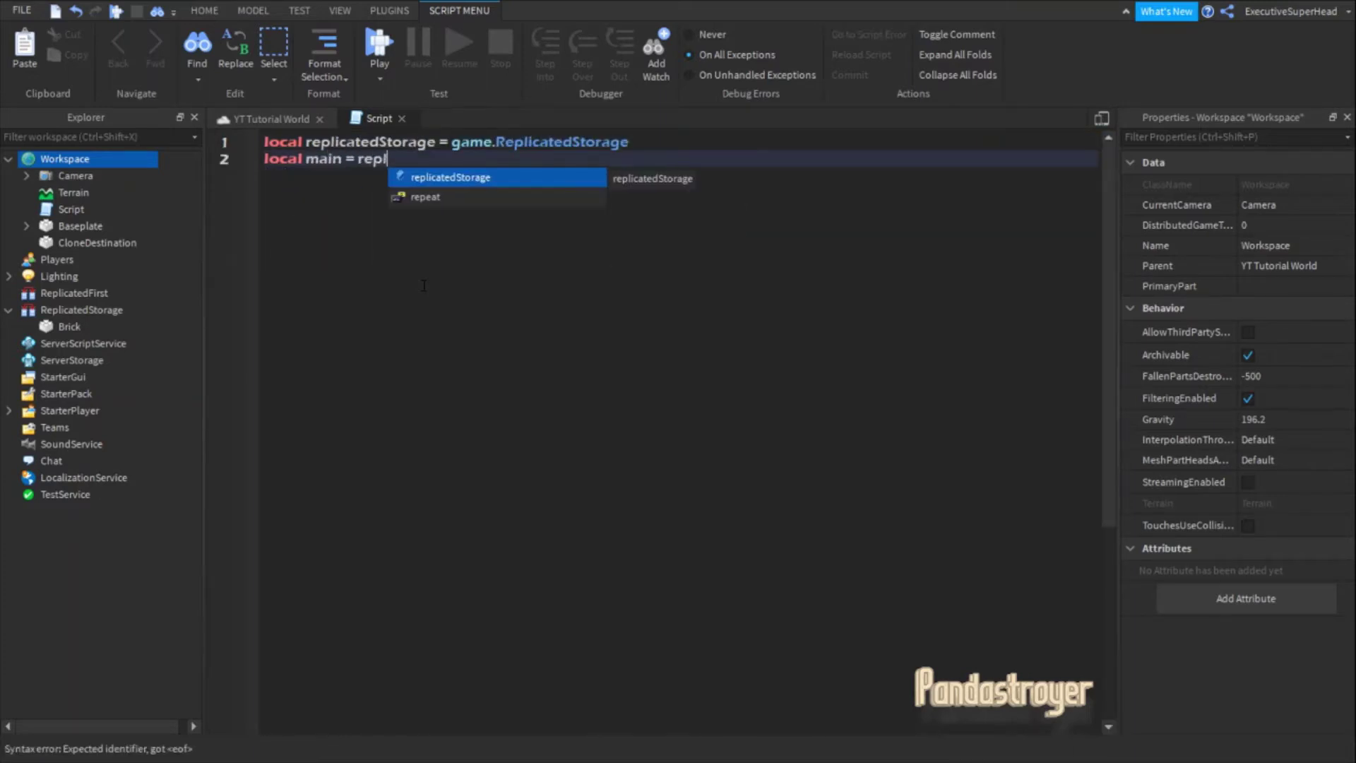
key(Tab)
text(.B)
key(Tab)
text(-)
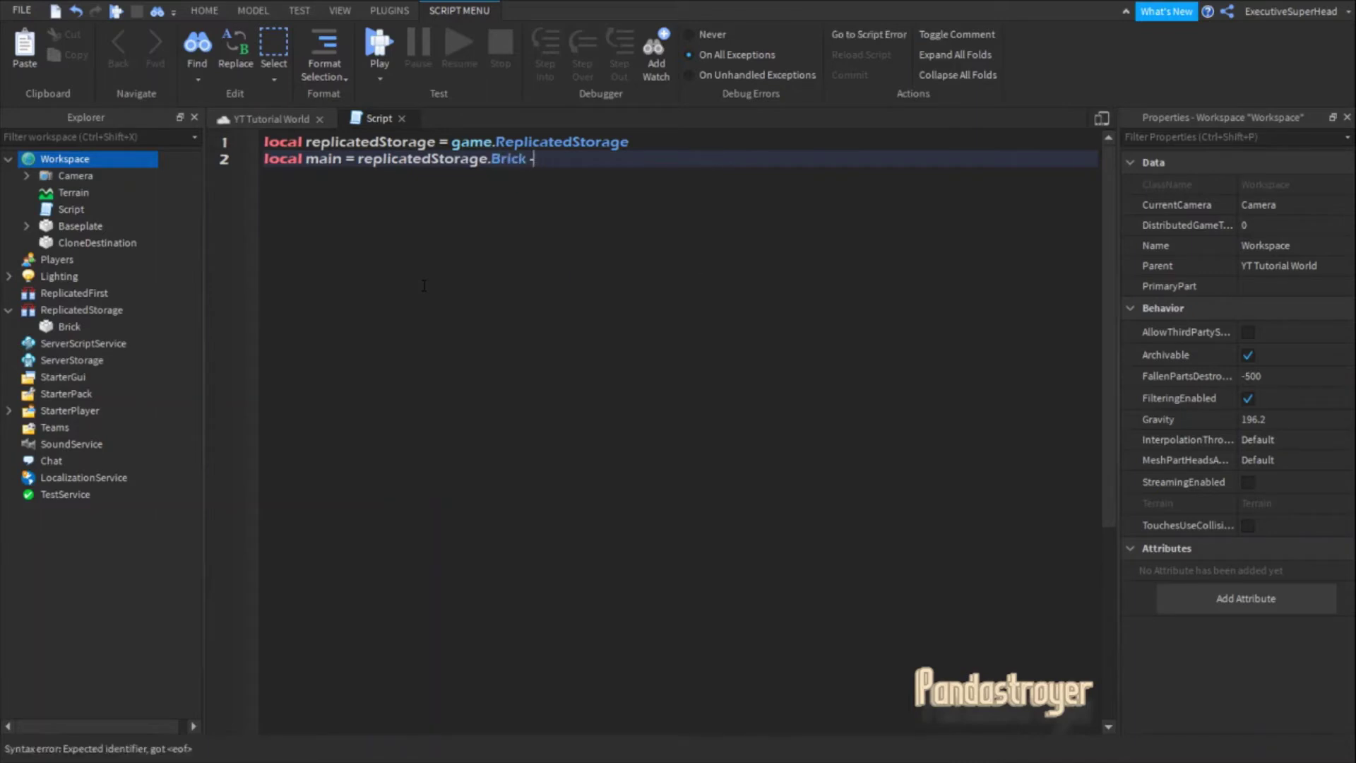
text(- Ch)
text(ange )
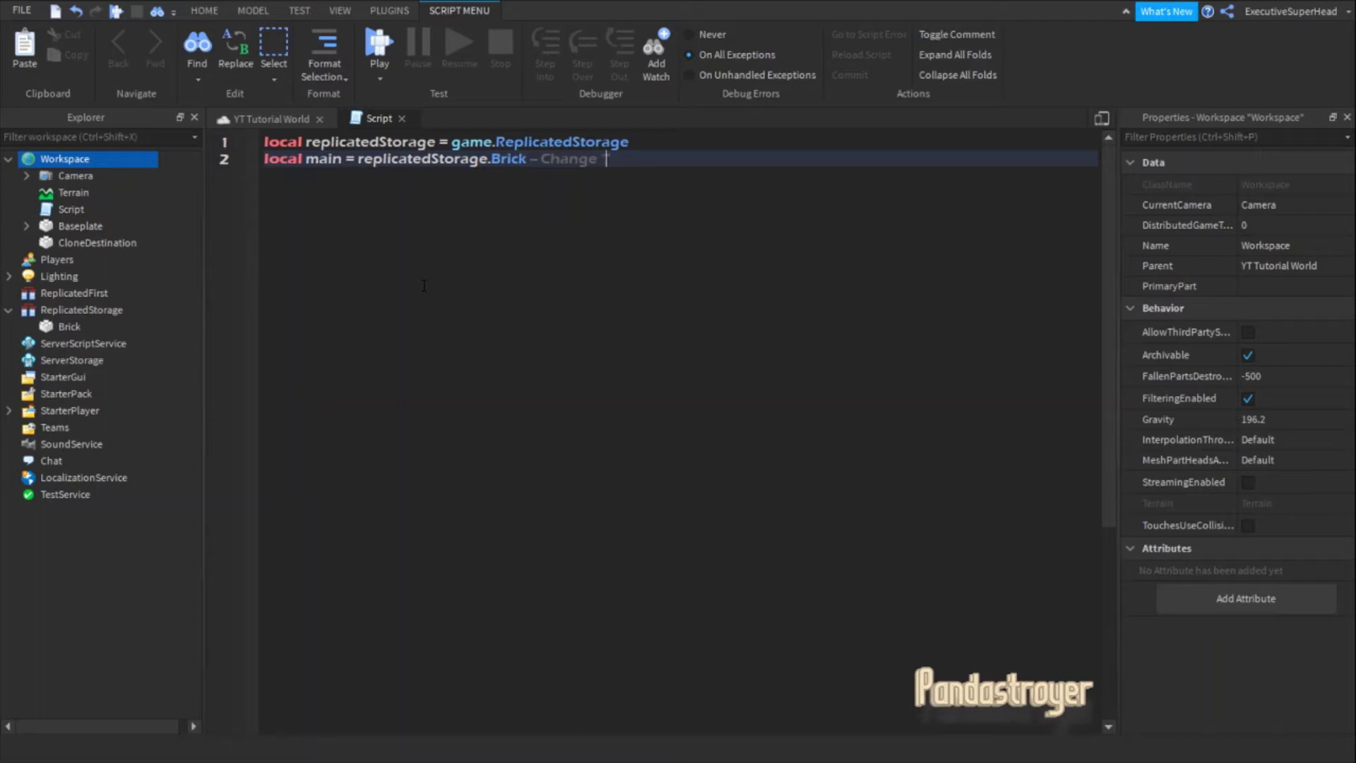
text(Brick")
text(o th)
text(e name )
text(of the par)
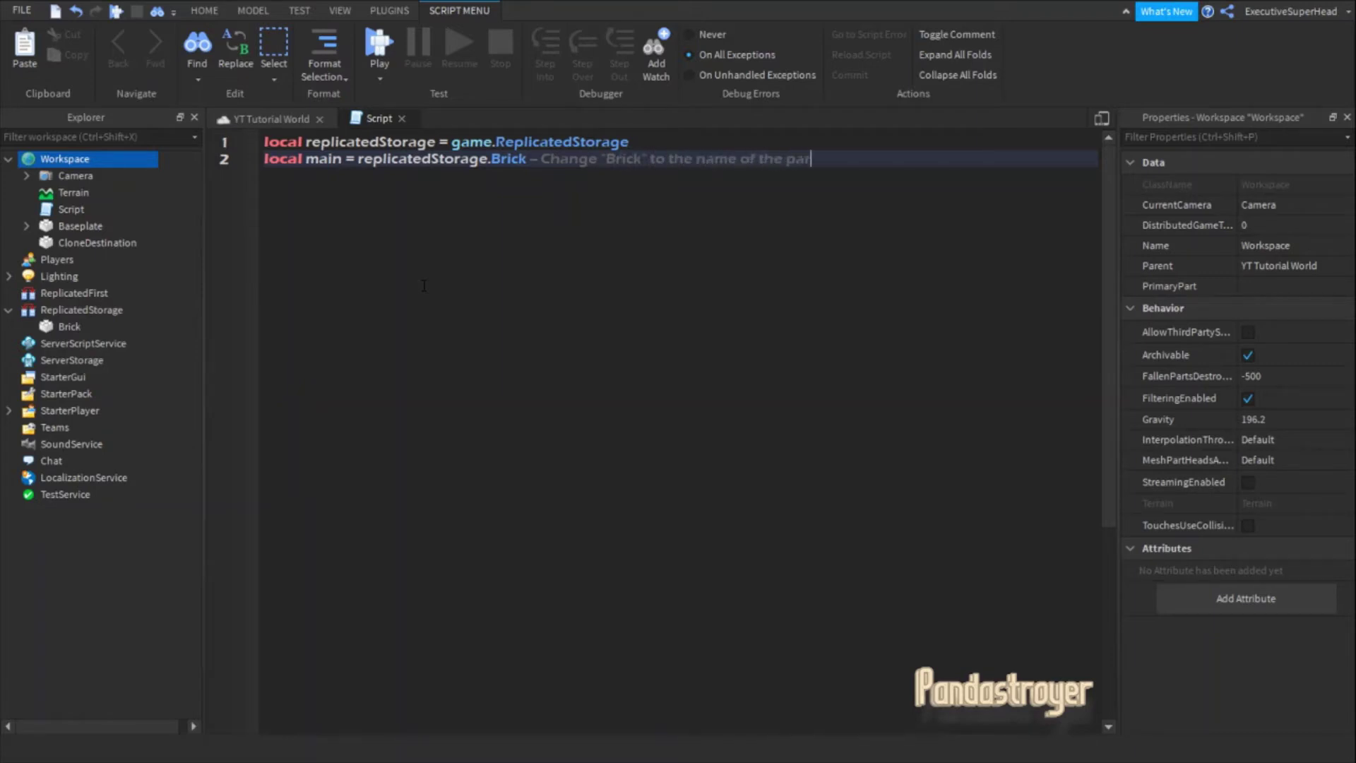
text( that you a)
text(re goign)
text(g to clone.)
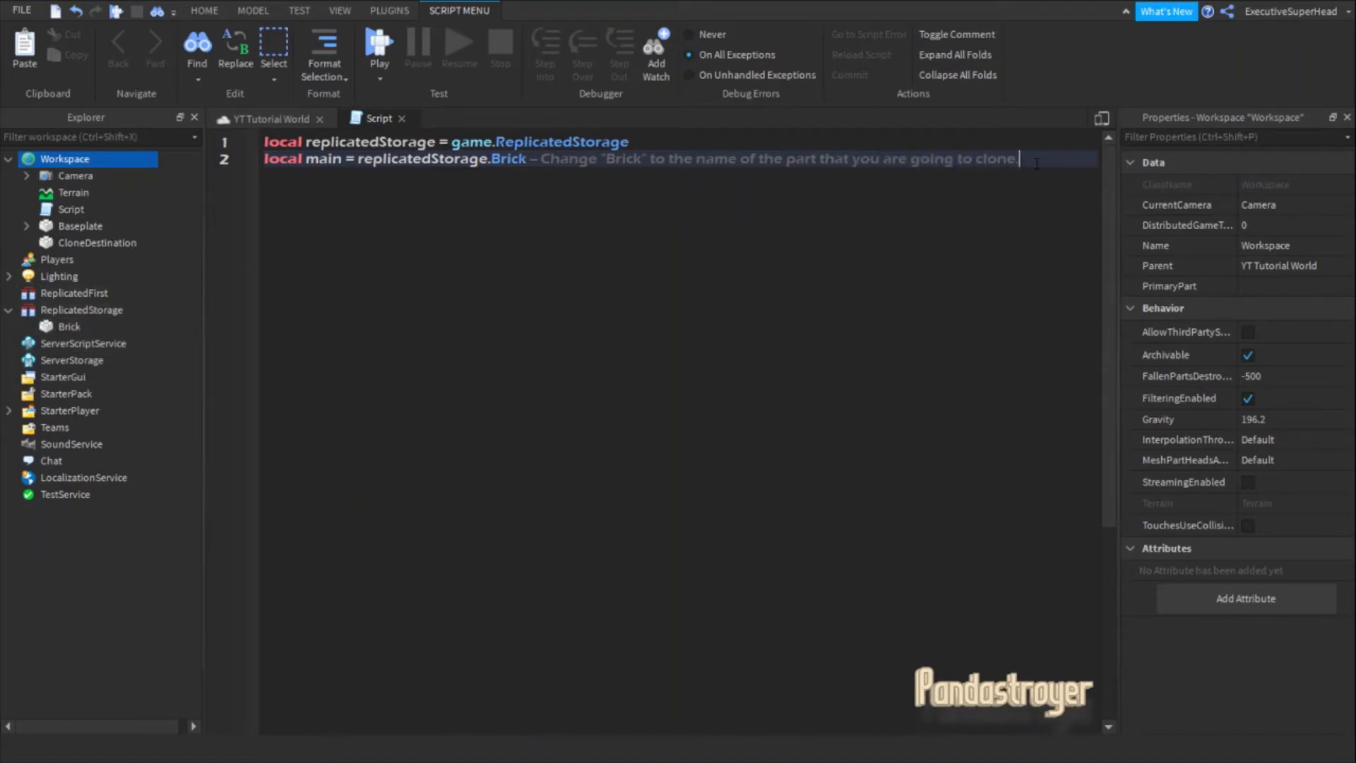
Start a while true do loop that clones main into newPart, parented to workspace.
key(Return)
key(Return)
text(while tru)
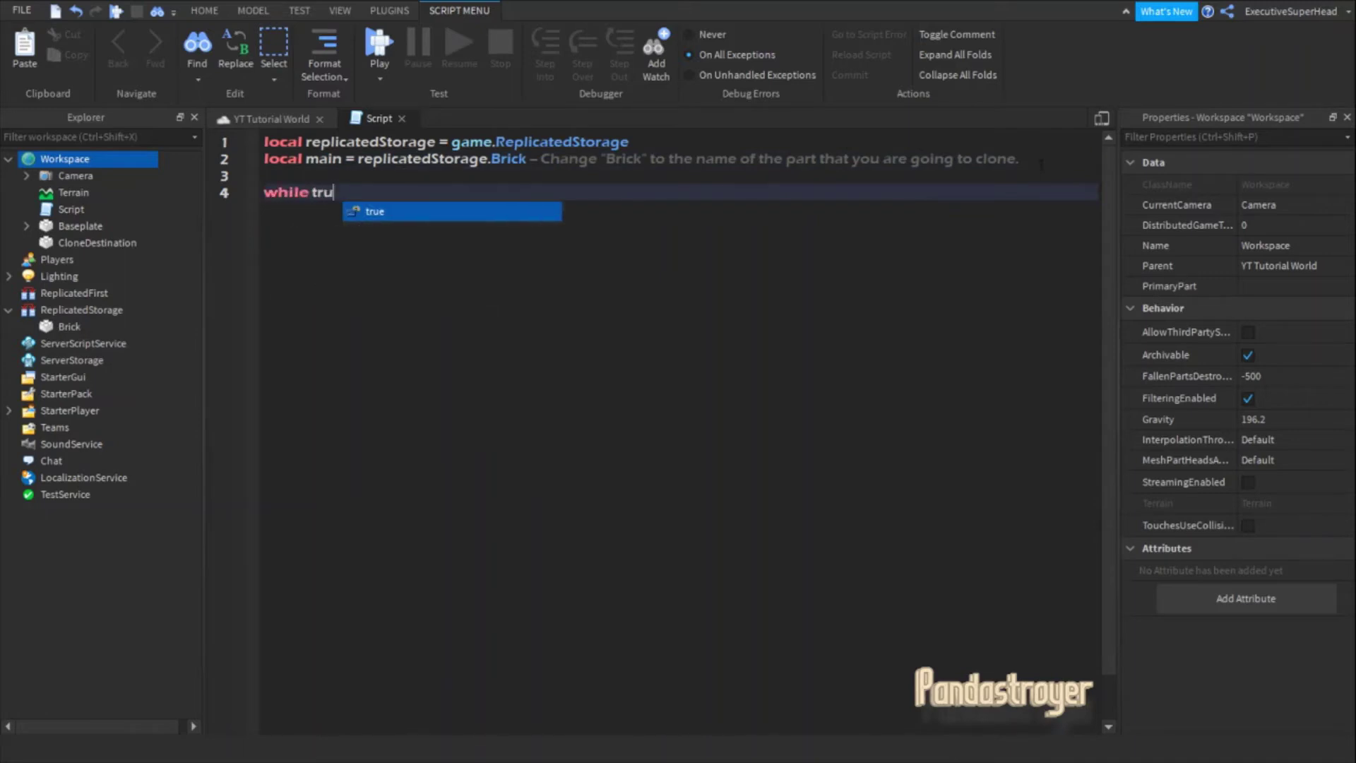
text(e do)
key(Return)
text(local newPart = m)
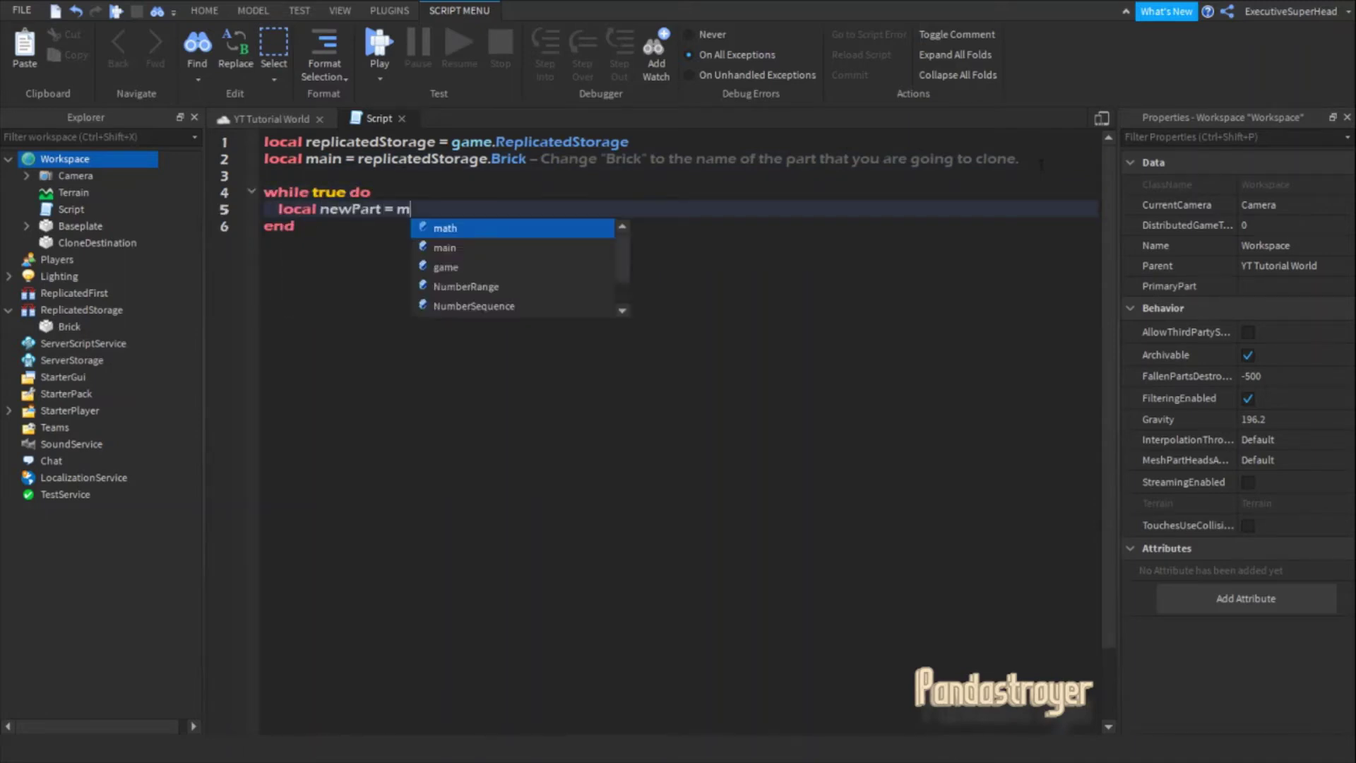
text(ain:Clone())
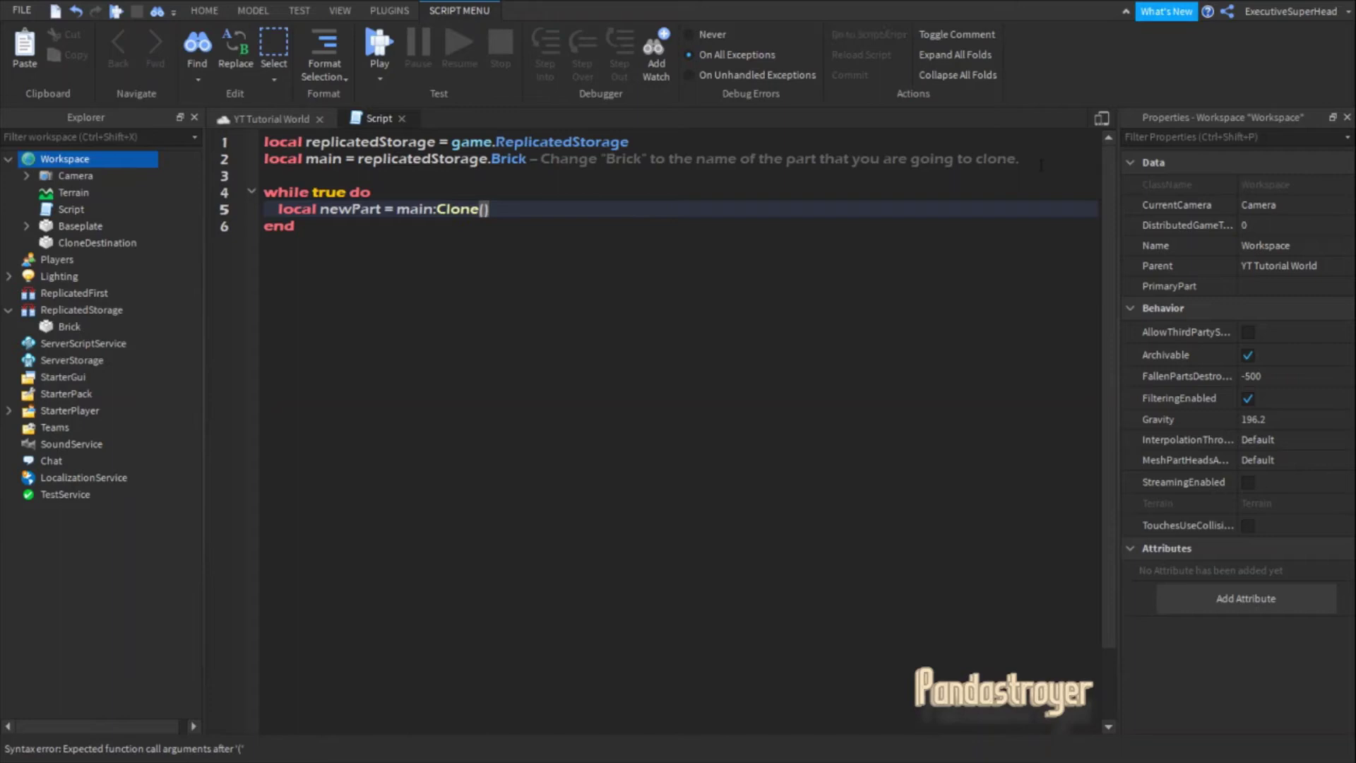
key(Return)
text(newPart.Pa)
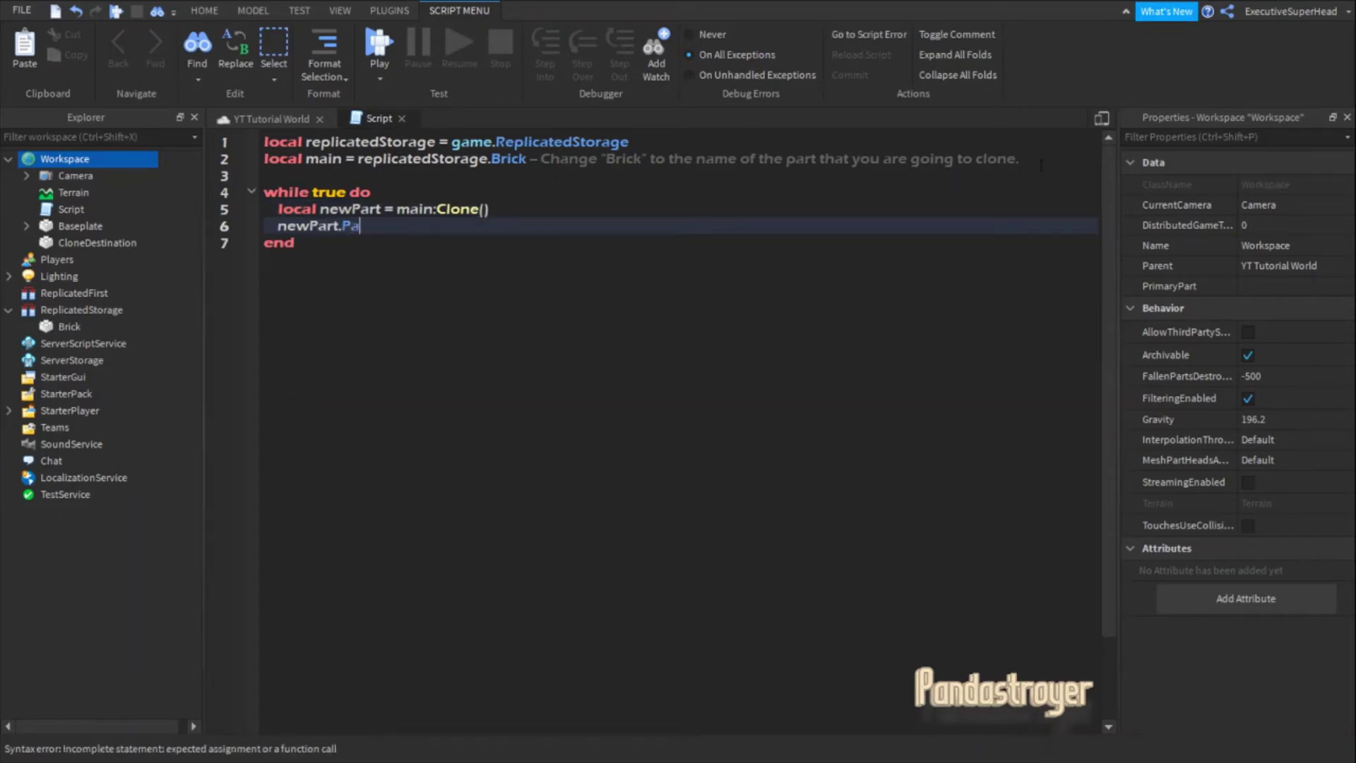
text(rent = w)
key(Return)
key(Return)
Set newPart.Position to workspace.CloneDestination.Position and begin the newPart.Anchored = false line.
text(n)
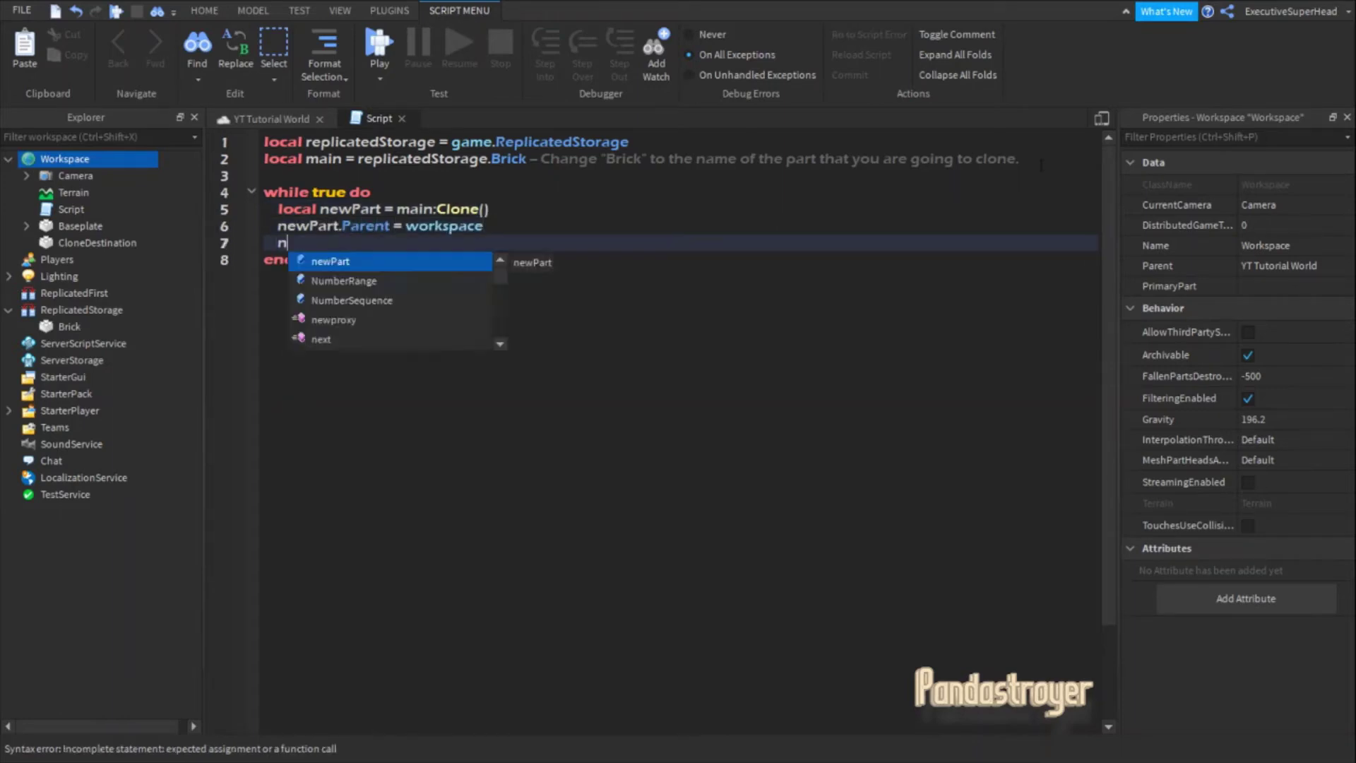
text(ewPart.Position)
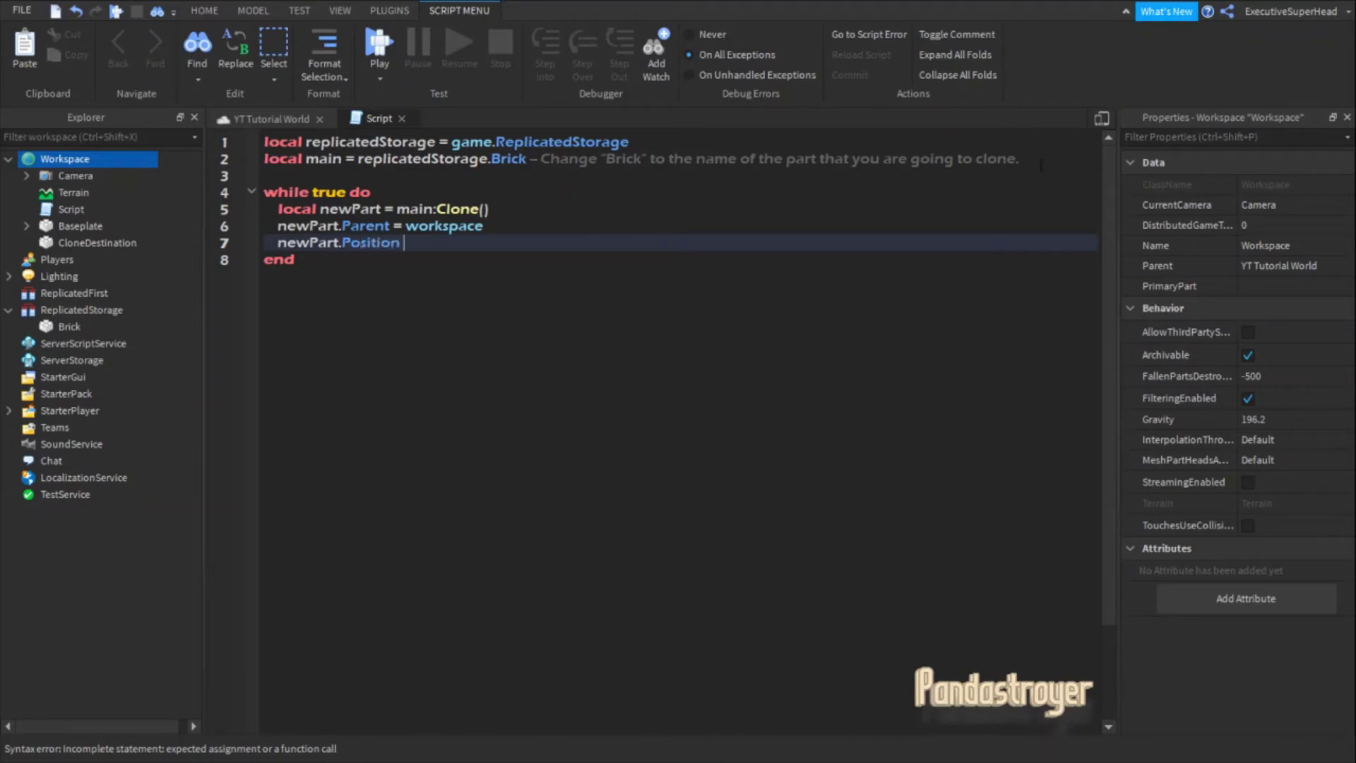
text( = works)
key(Return)
text(.CloneDestin)
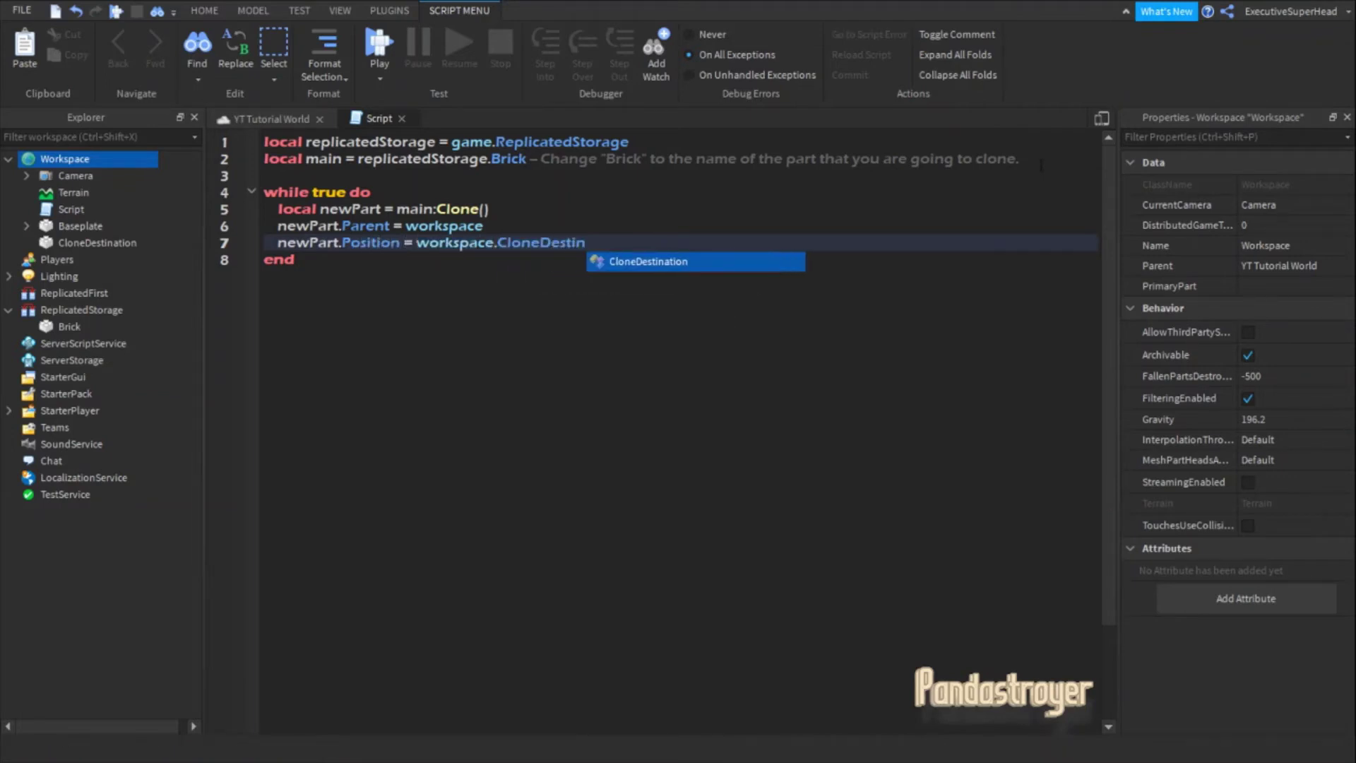
key(Return)
text(.Posi)
key(Return)
key(Return)
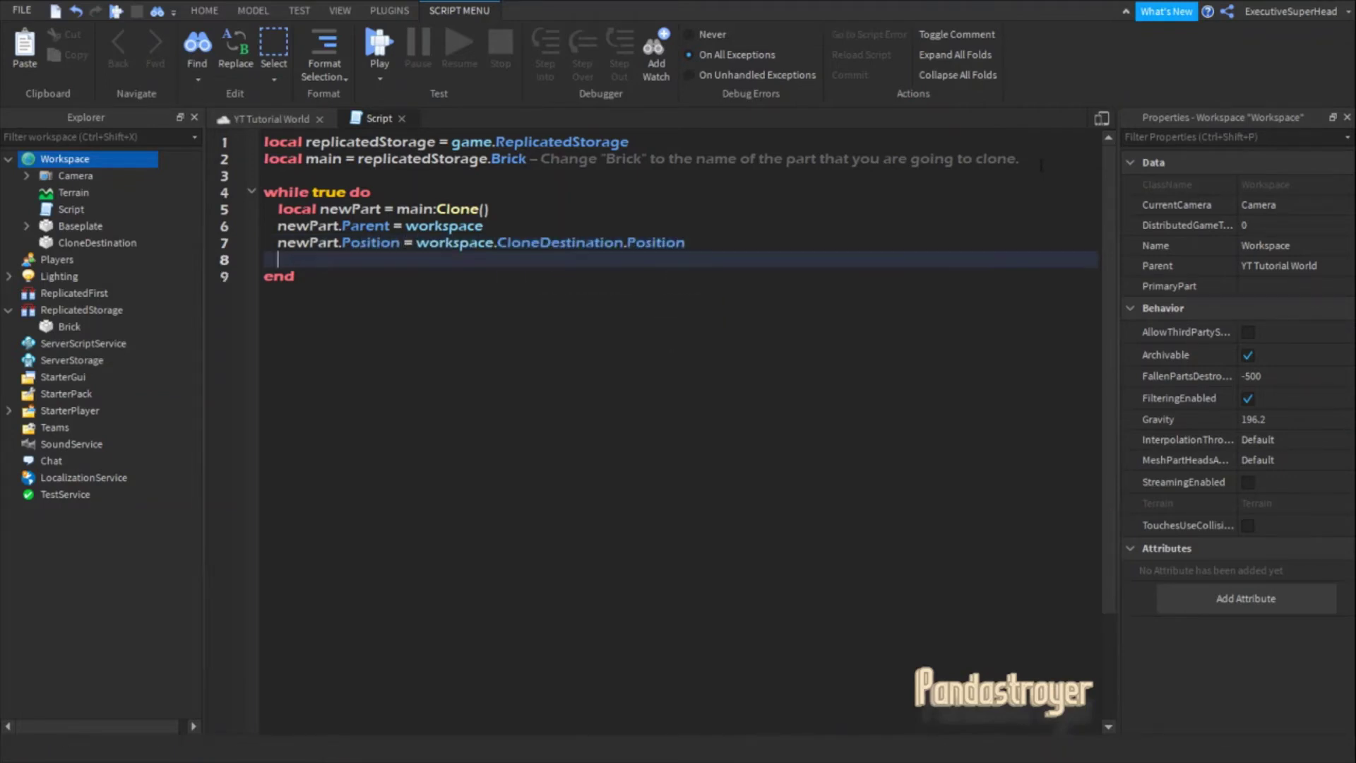
text(newP)
key(BackSpace)
key(BackSpace)
key(BackSpace)
text(erw)
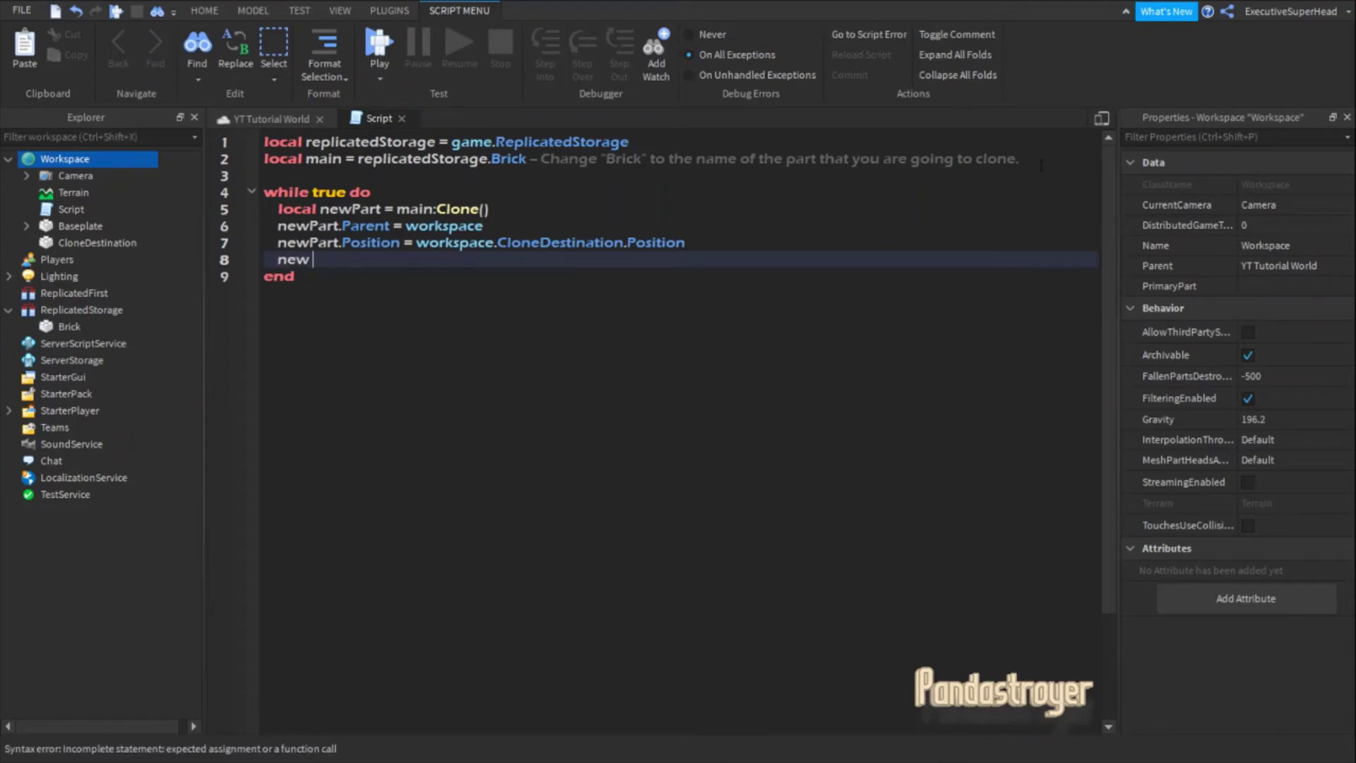
text(Part.Anchor)
text(ed = false --)
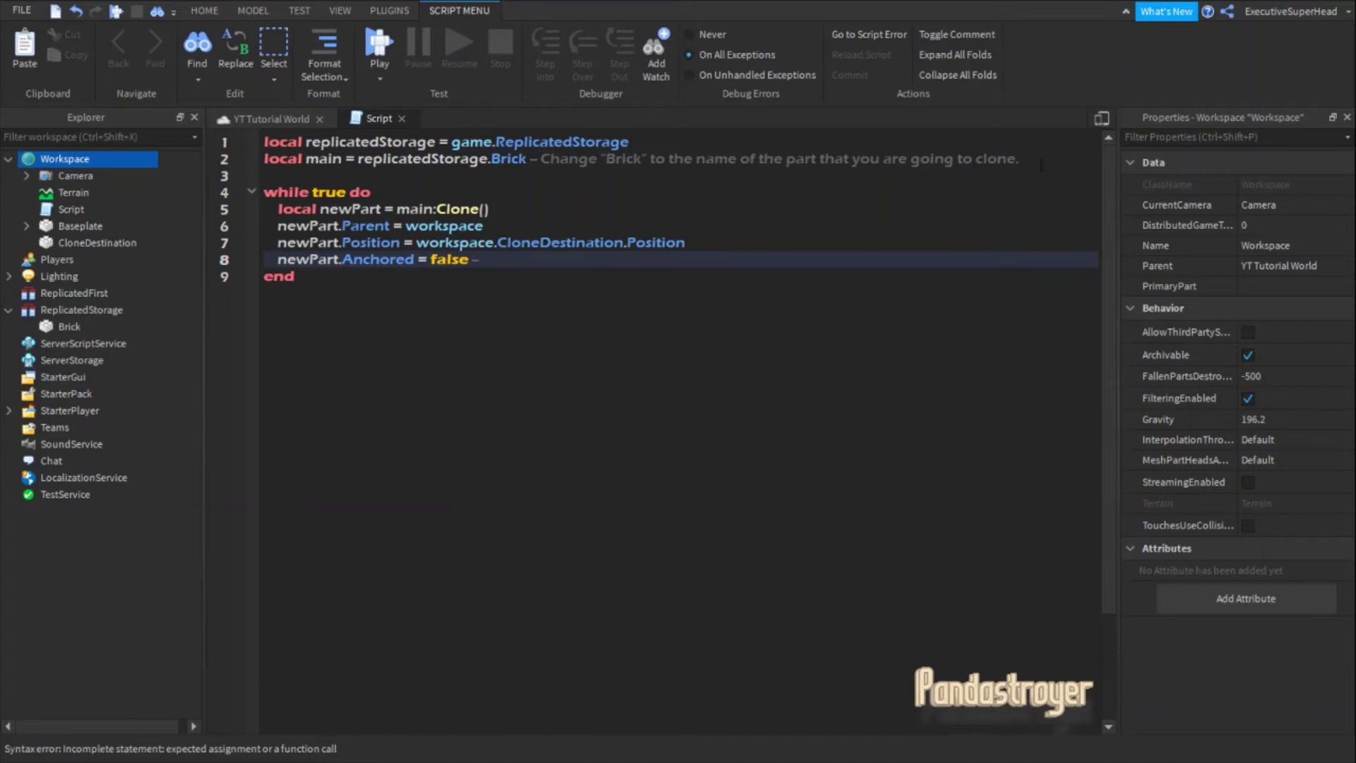
text( You can )
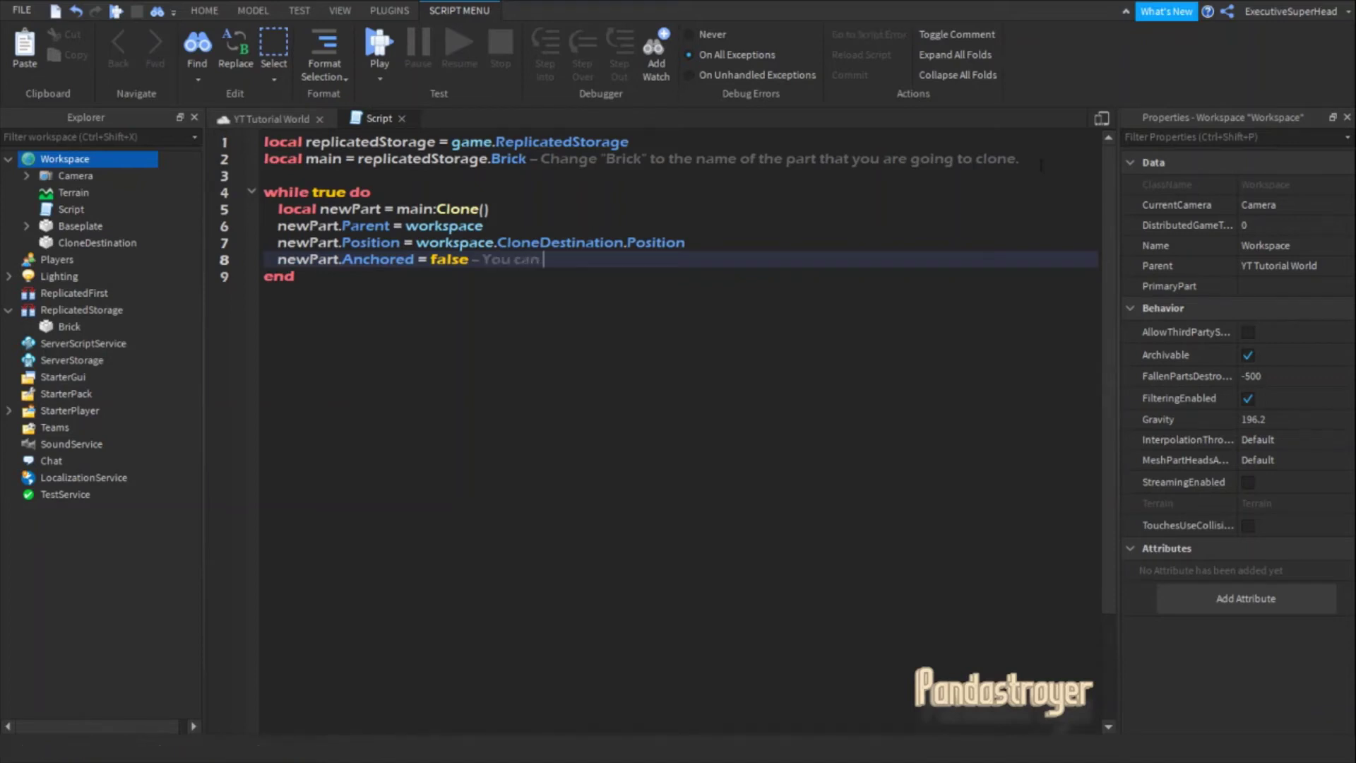
text(change ")
text(ase")
Finish the Anchored = false comment about changing it to true for anchored clones.
key(BackSpace)
key(BackSpace)
text(se" )
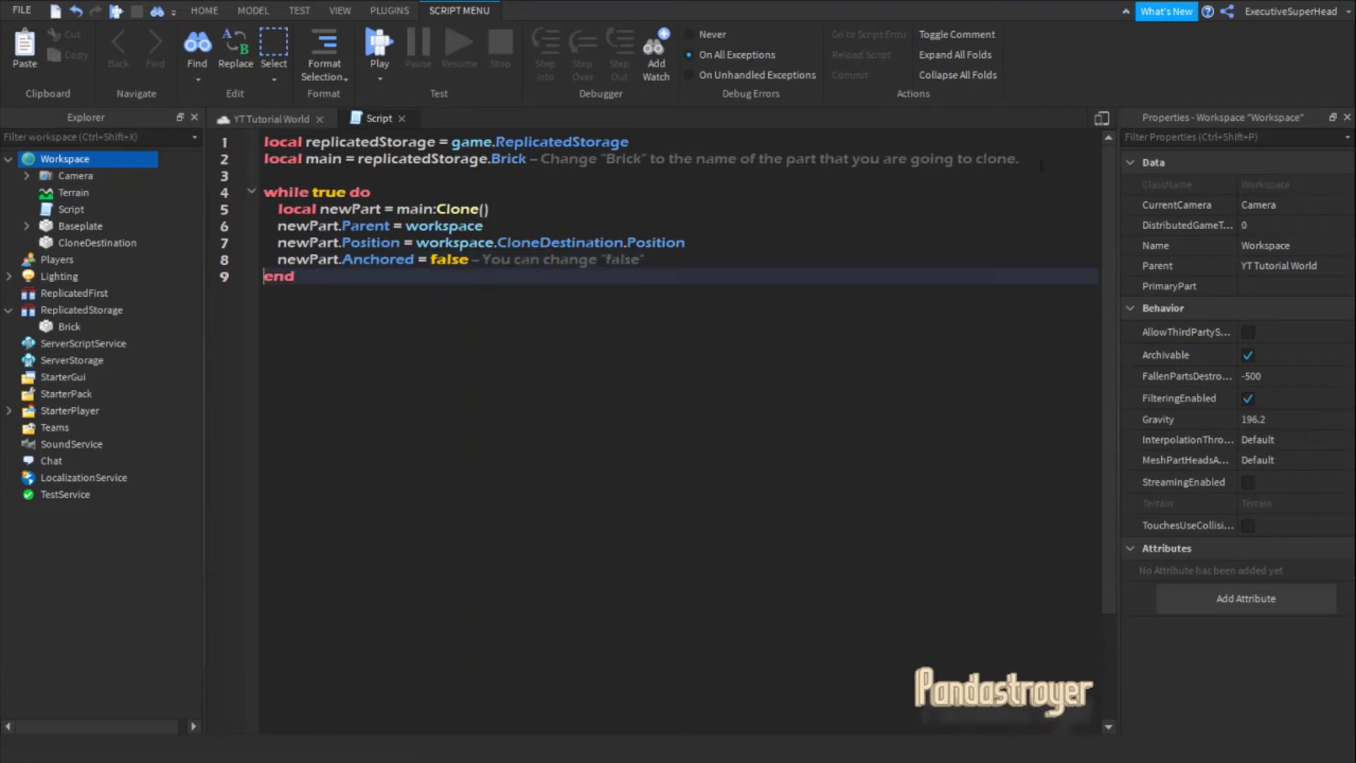
text(to true)
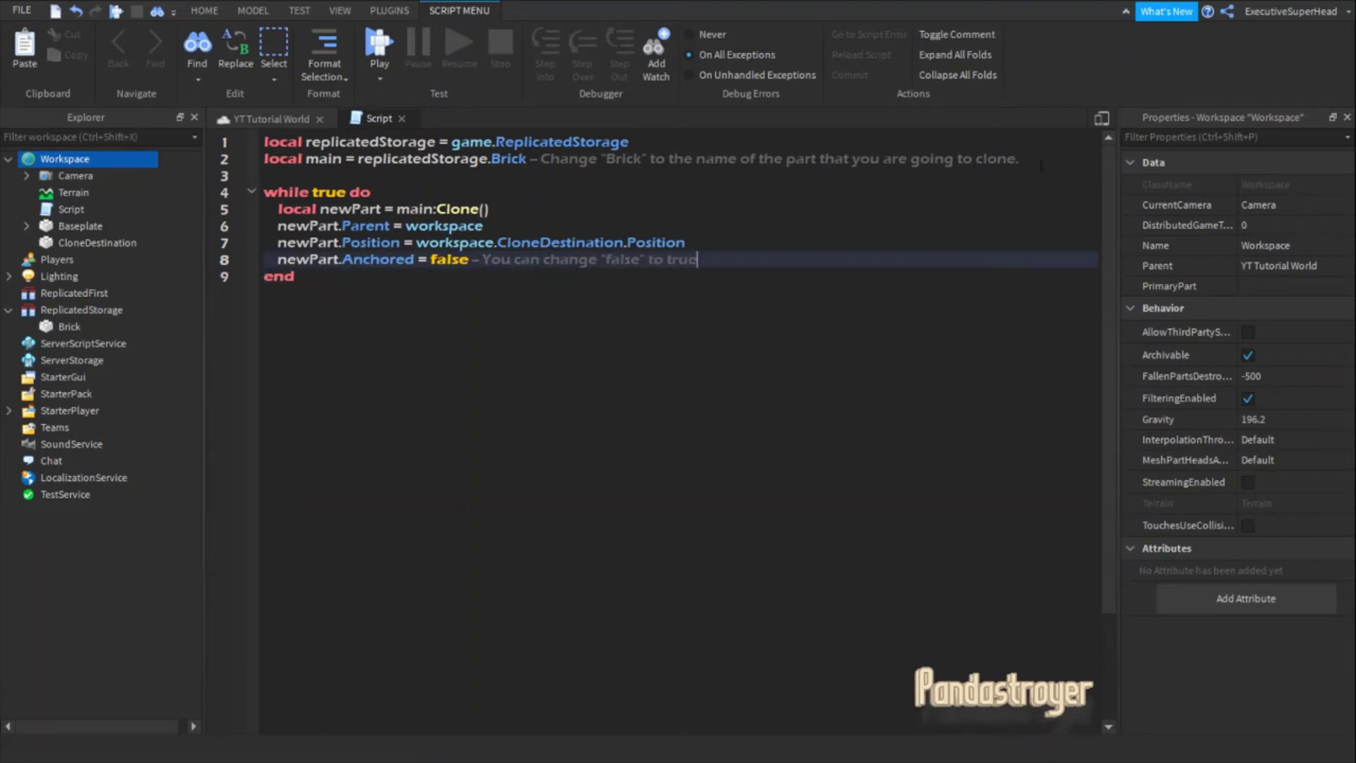
text( if you want the clo)
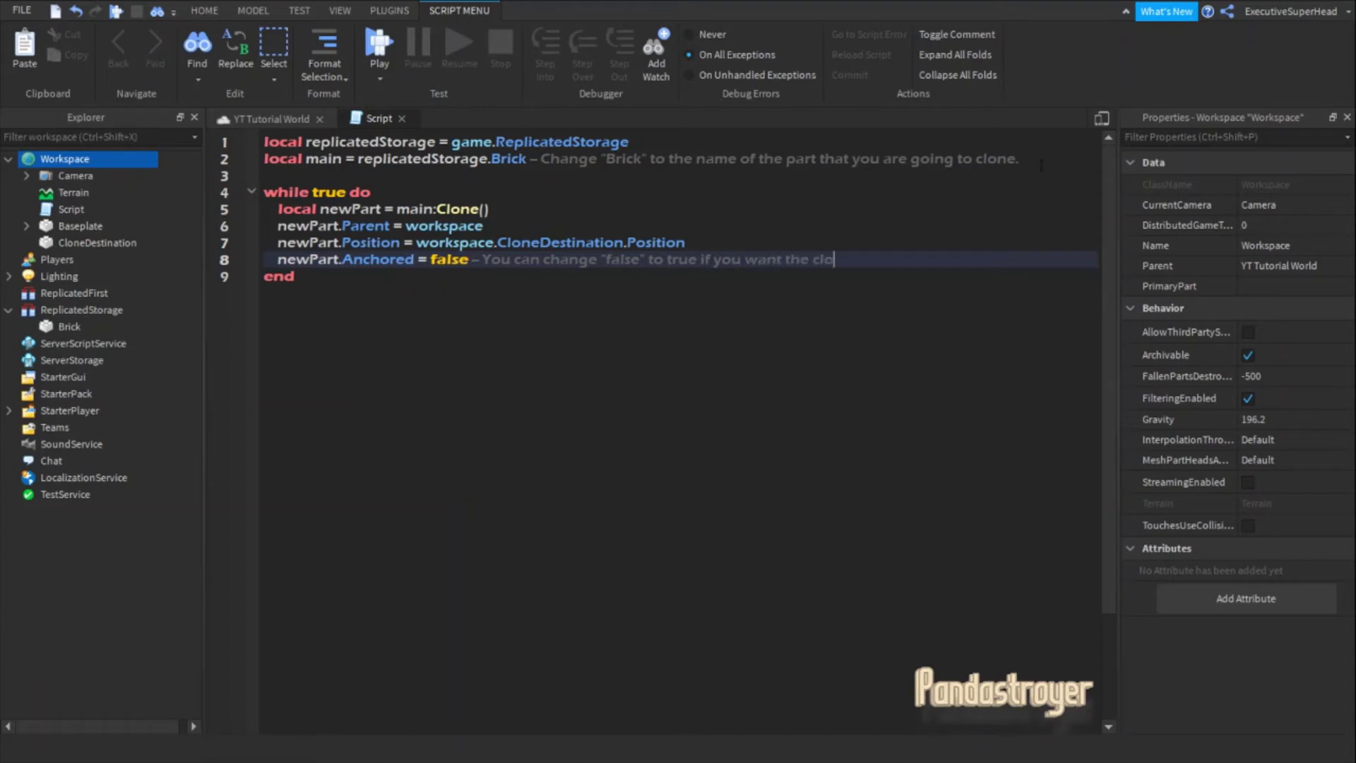
key(BackSpace)
key(BackSpace)
key(BackSpace)
text(the clone)
text( to be anchored. I wil se)
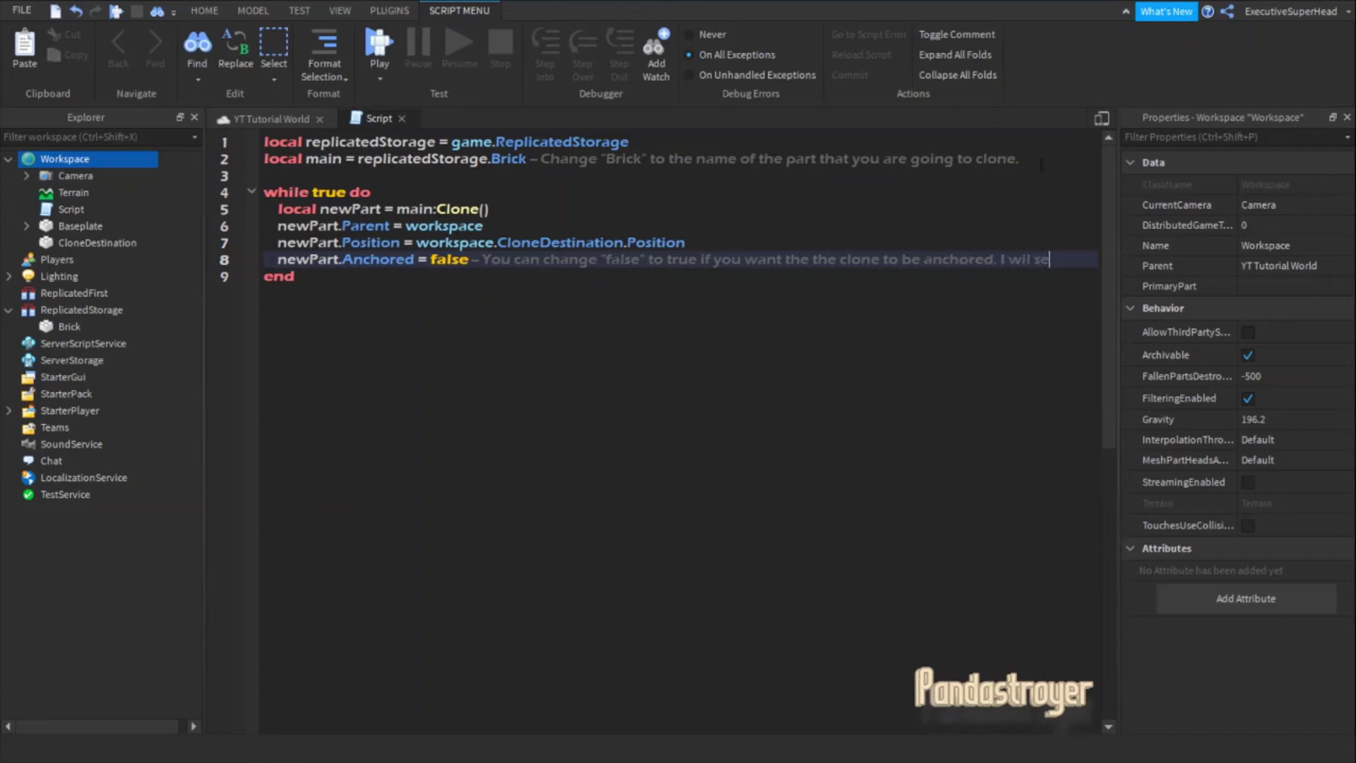
text(false)
key(Return)
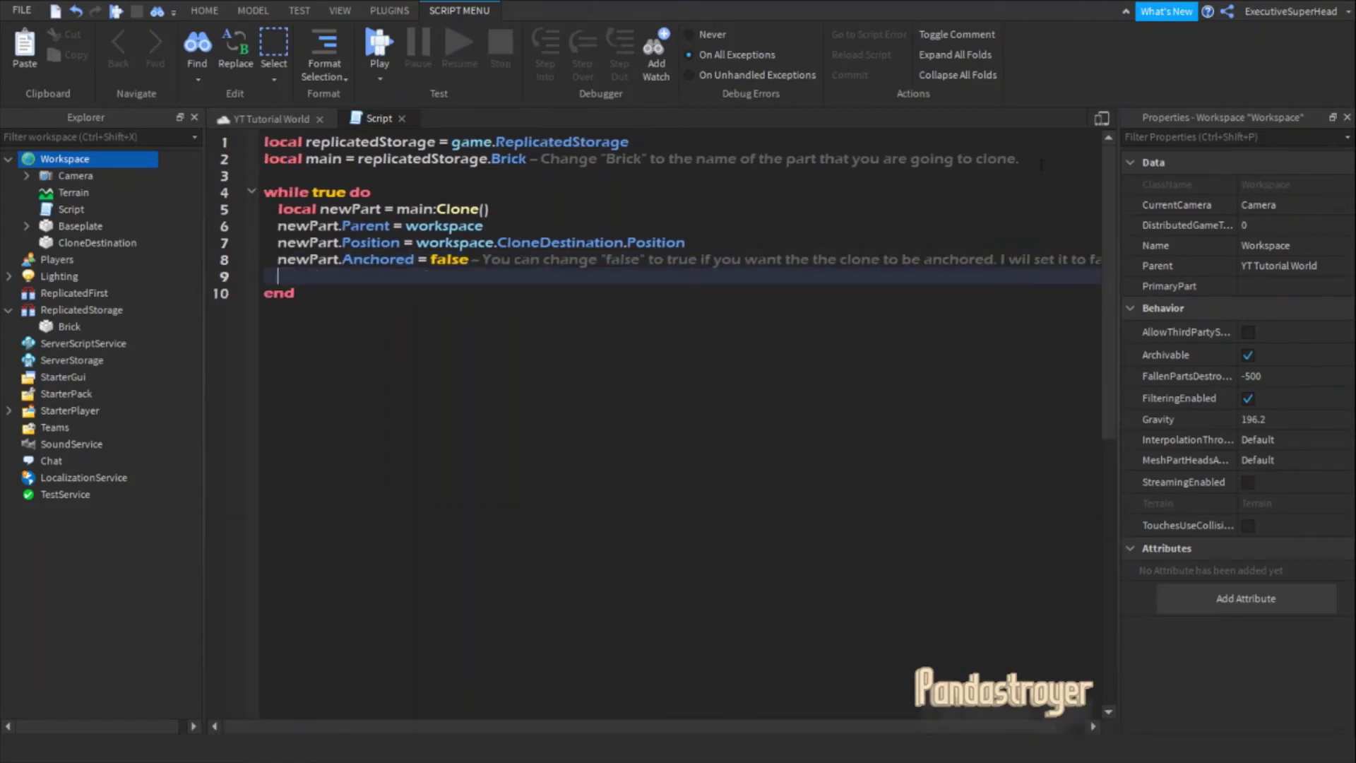
text(newp)
key(Tab)
Add newPart.CanCollide = true with a collision comment, and correct 'wil' to 'will' on line 8.
text(an)
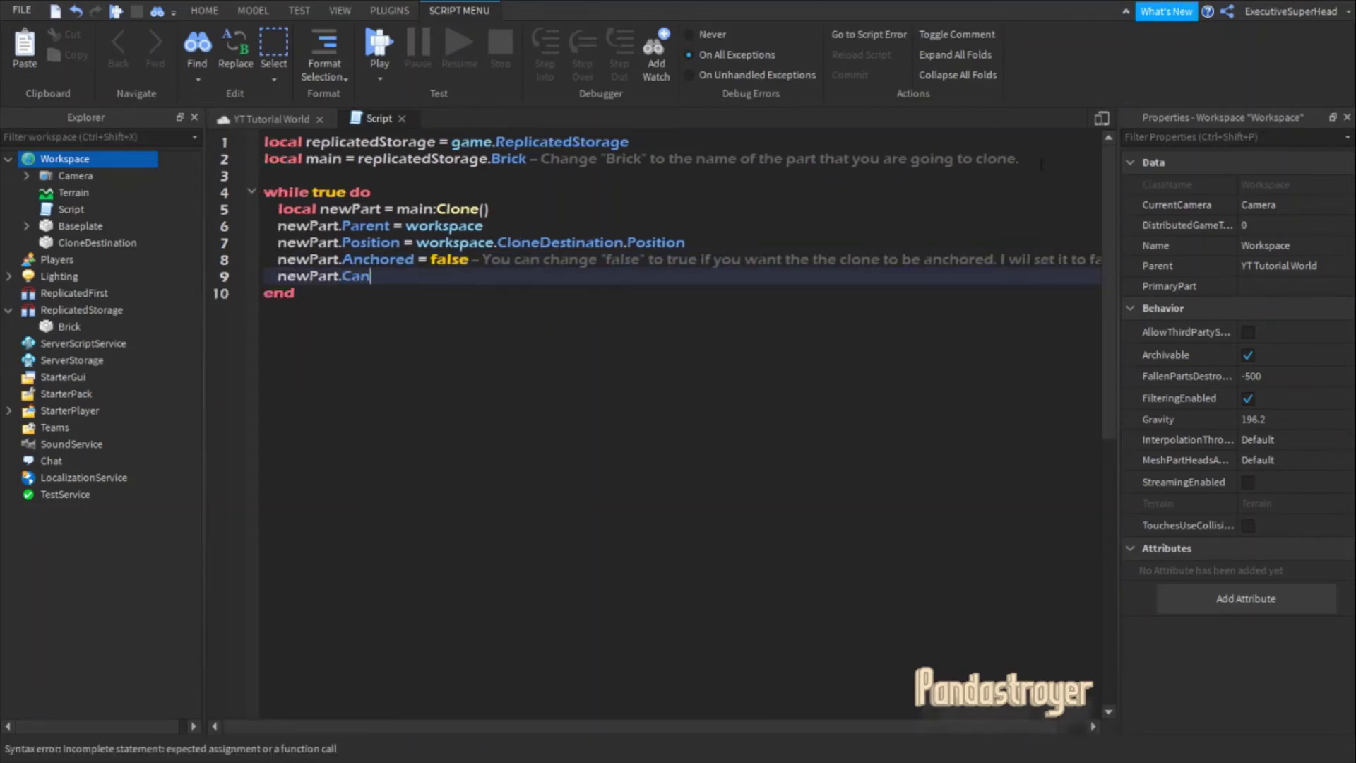
text(Colo)
text(de = true -- Y)
text(ou can)
text(chan)
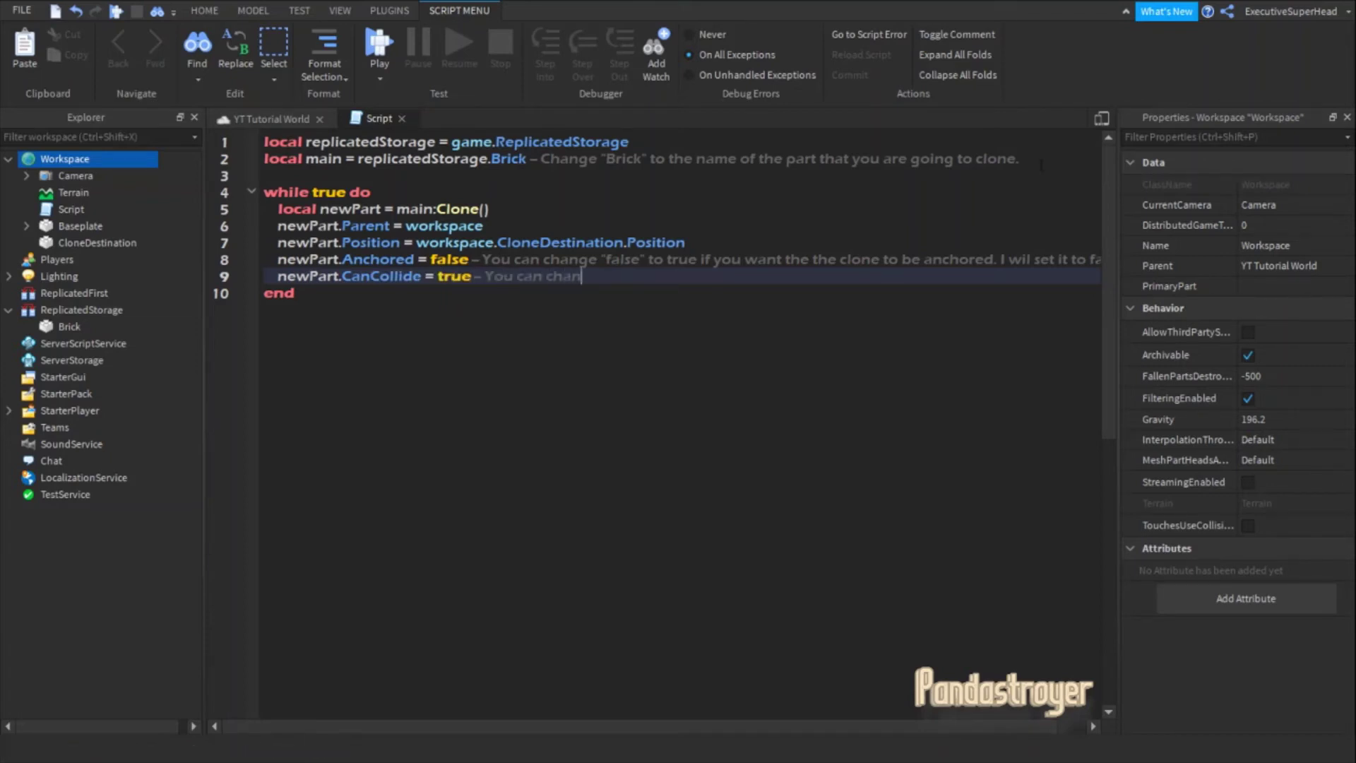
text(ge "true" )
text(to false if y)
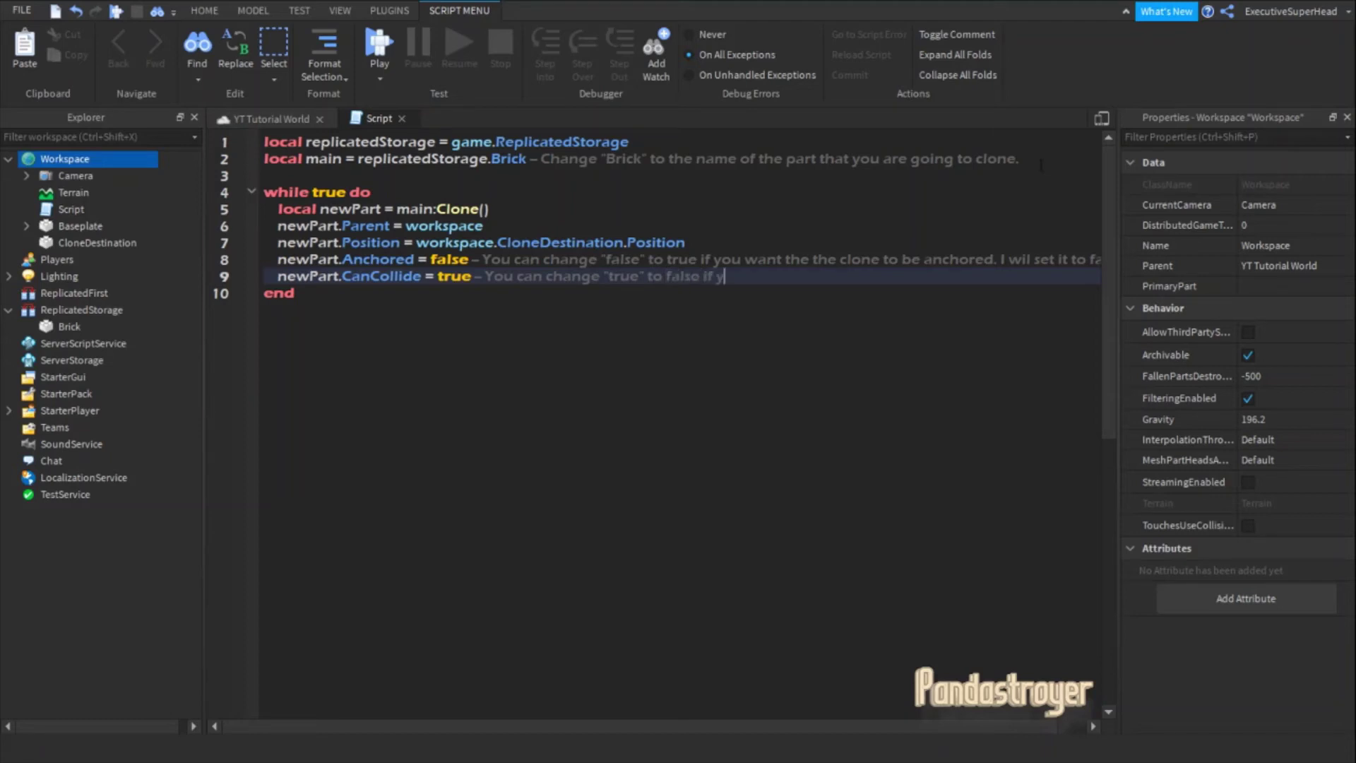
text(ou want the clone to)
text( no)
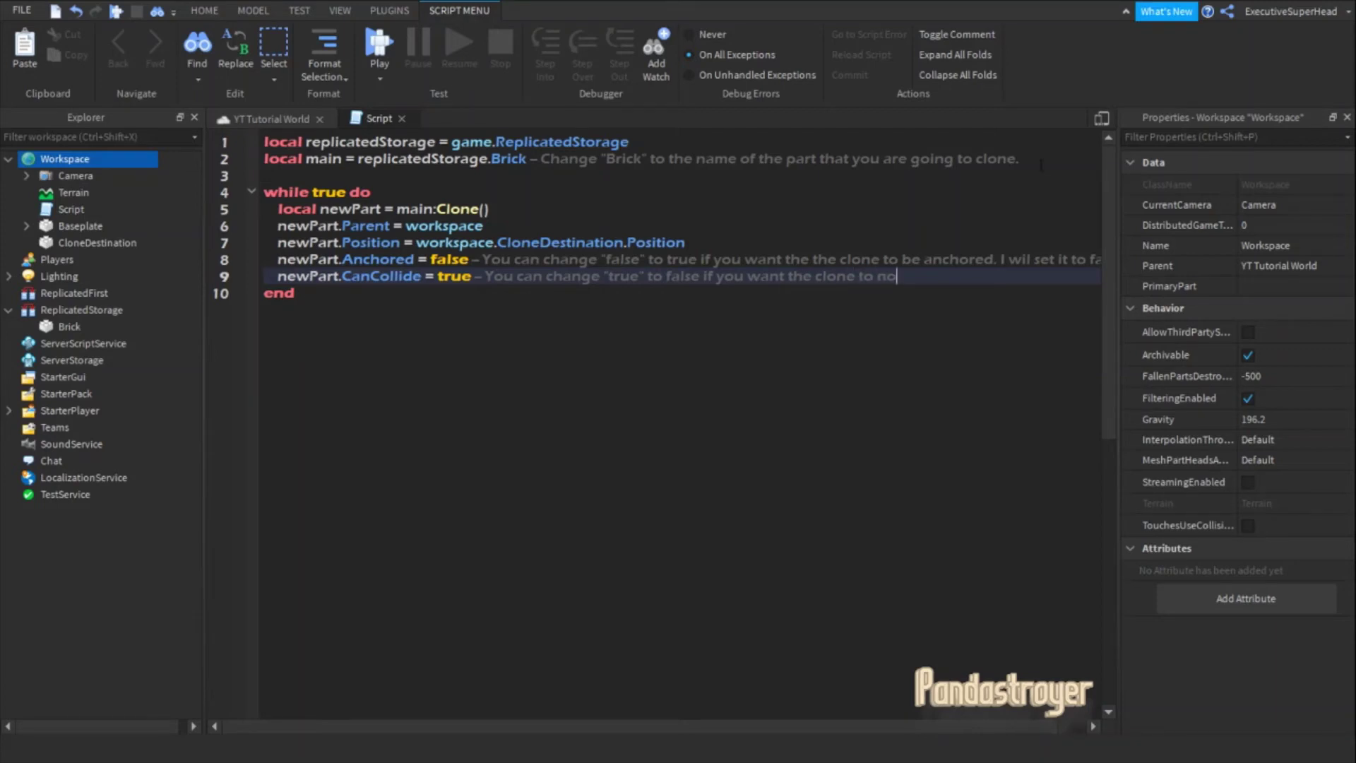
text(t be able to collide)
text( with any parts. I will)
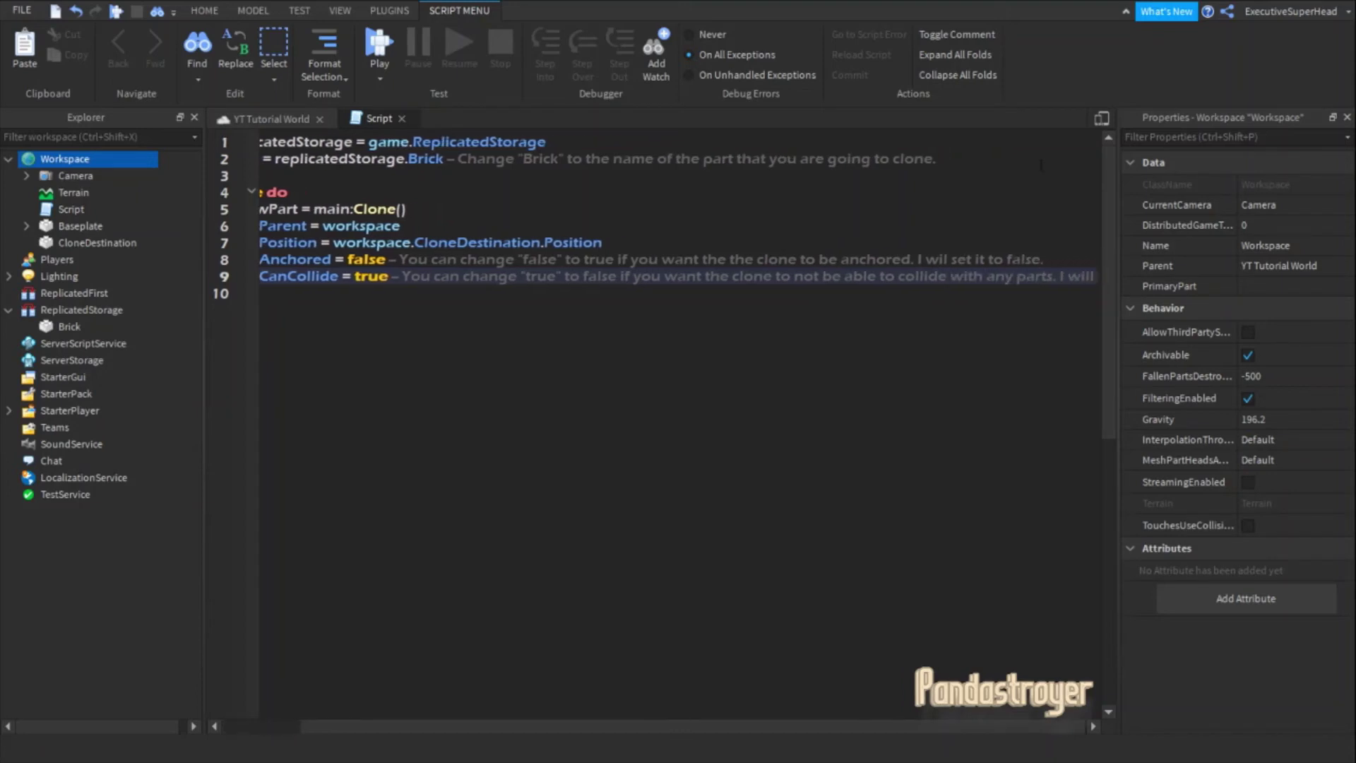
click(923, 260)
text(l)
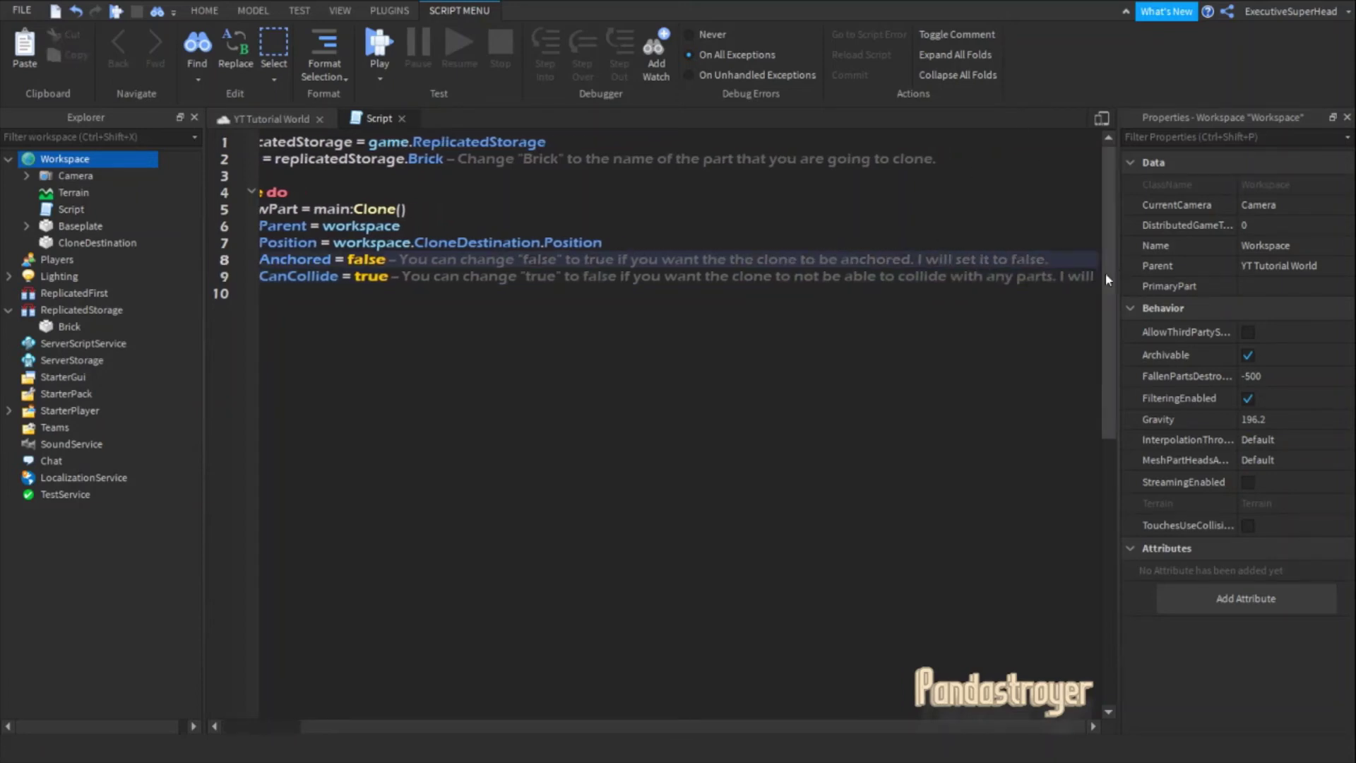
text( set it to)
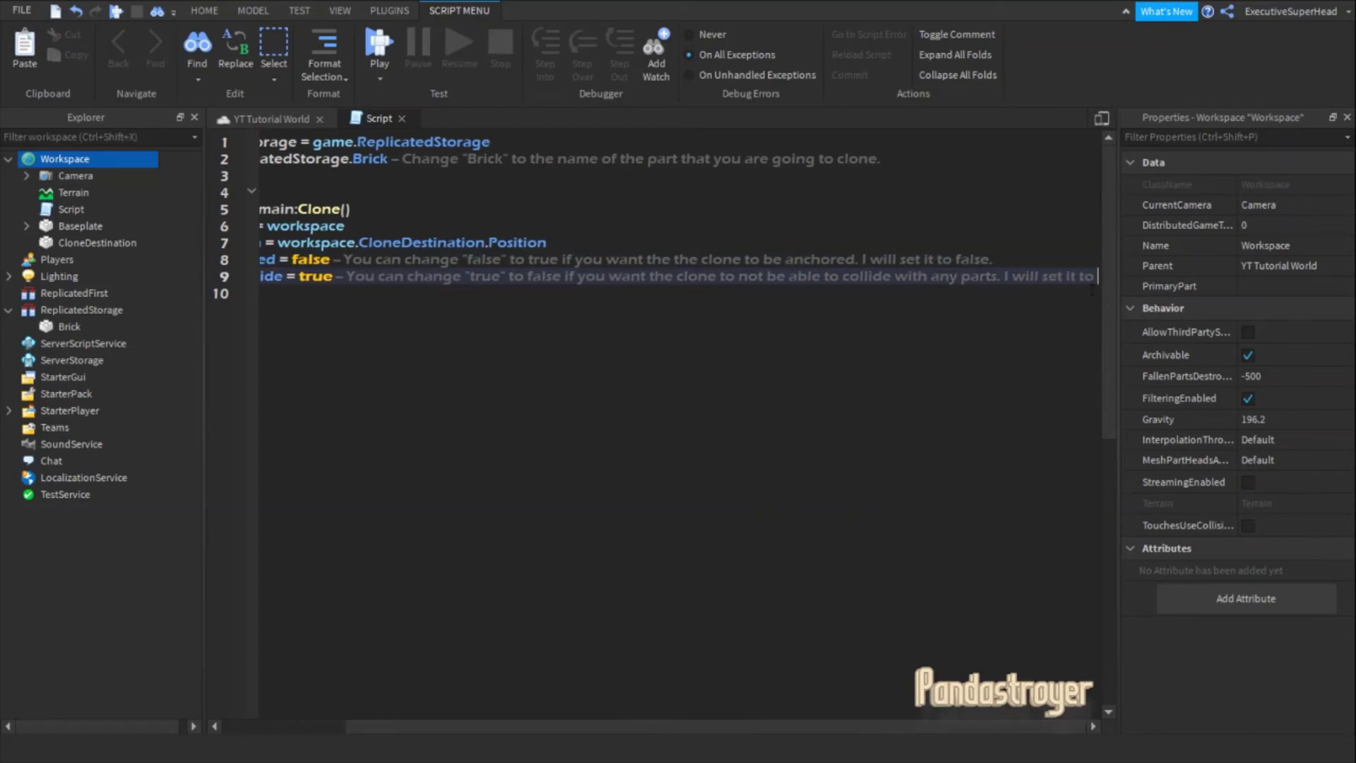
text( true.)
Add wait(1) to the loop with a comment explaining it is the adjustable cooldown.
key(Return)
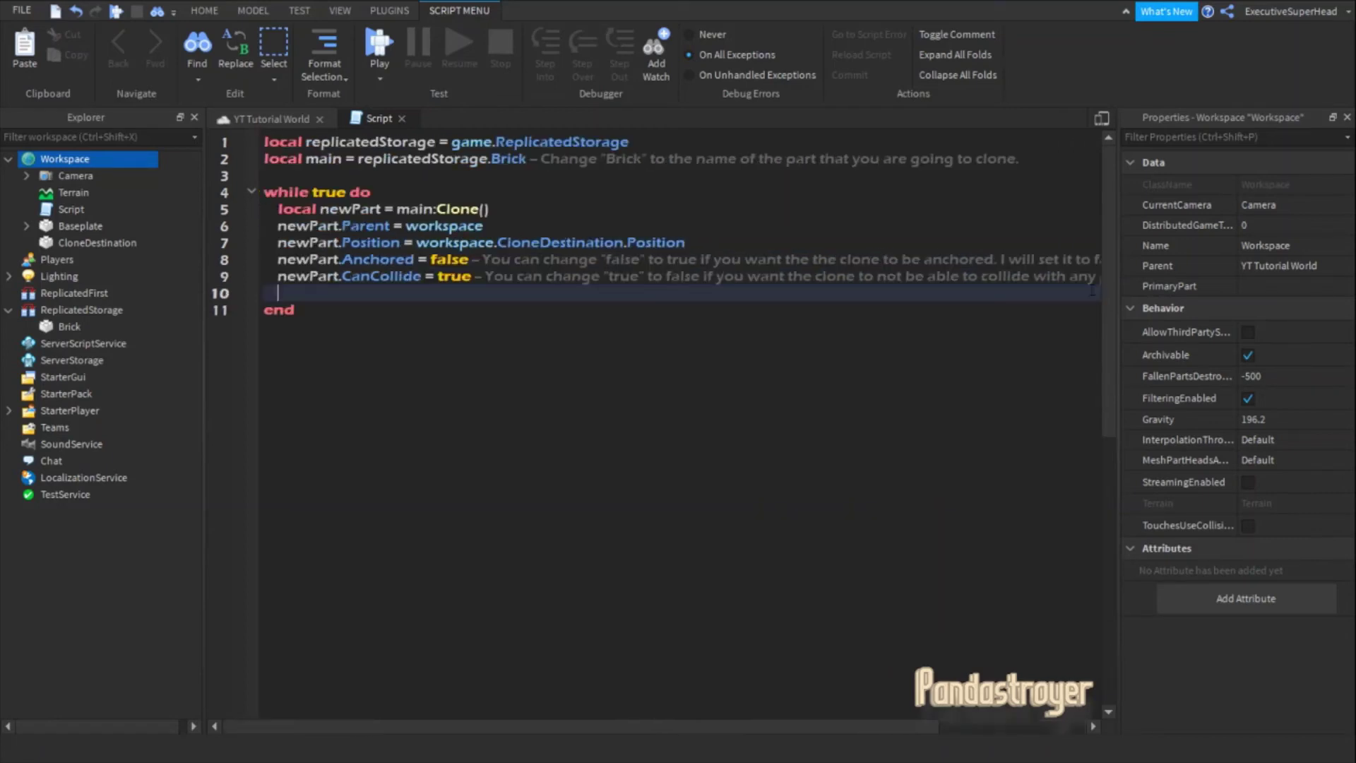
text(wait(1))
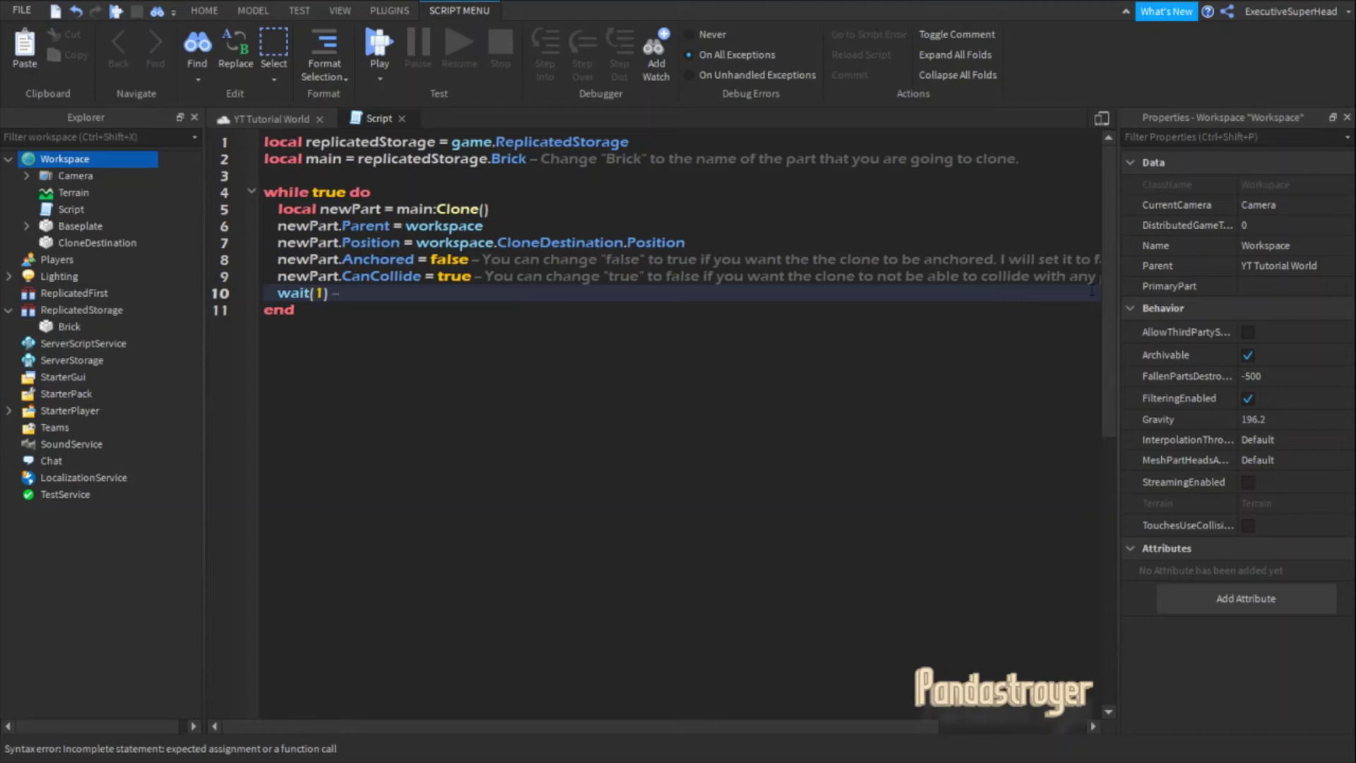
text( -- this i)
key(BackSpace)
key(BackSpace)
text(This is the co)
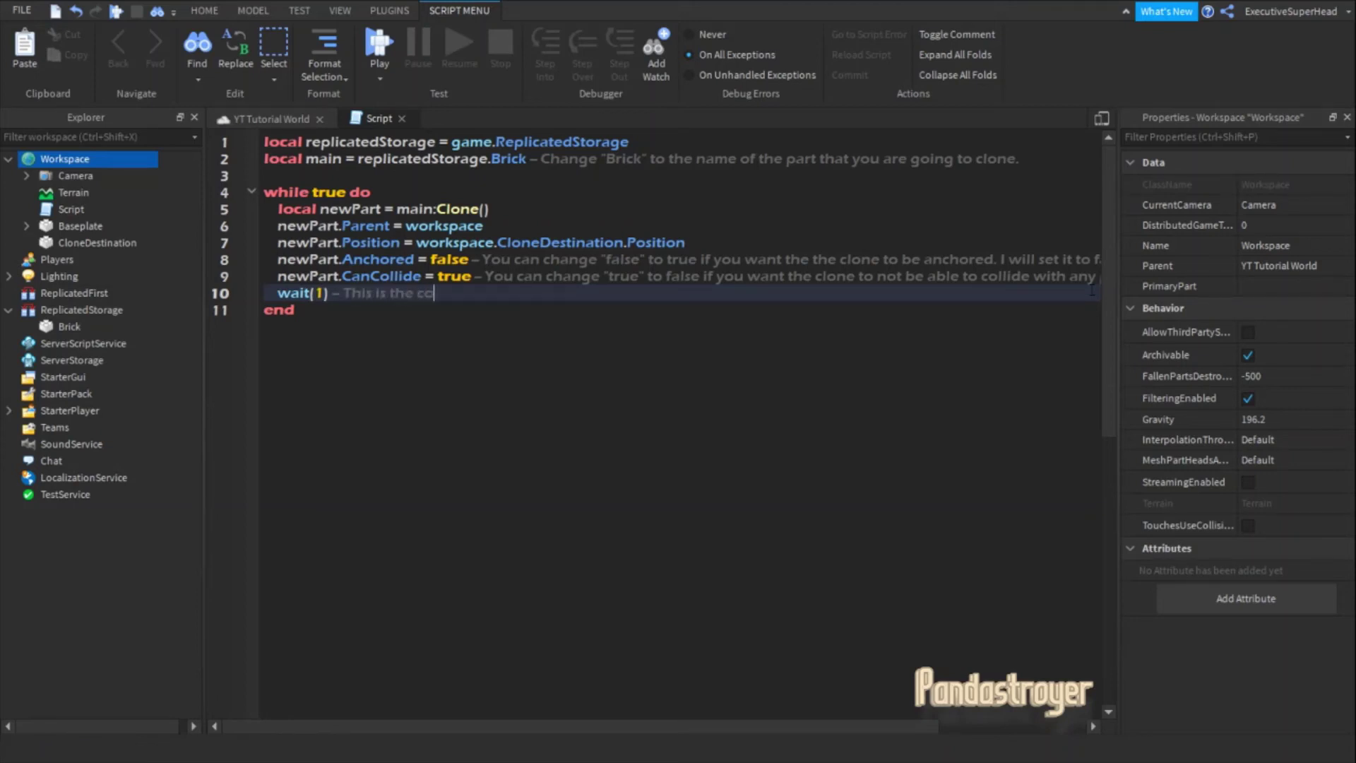
text(oldown. )
text(You can cha)
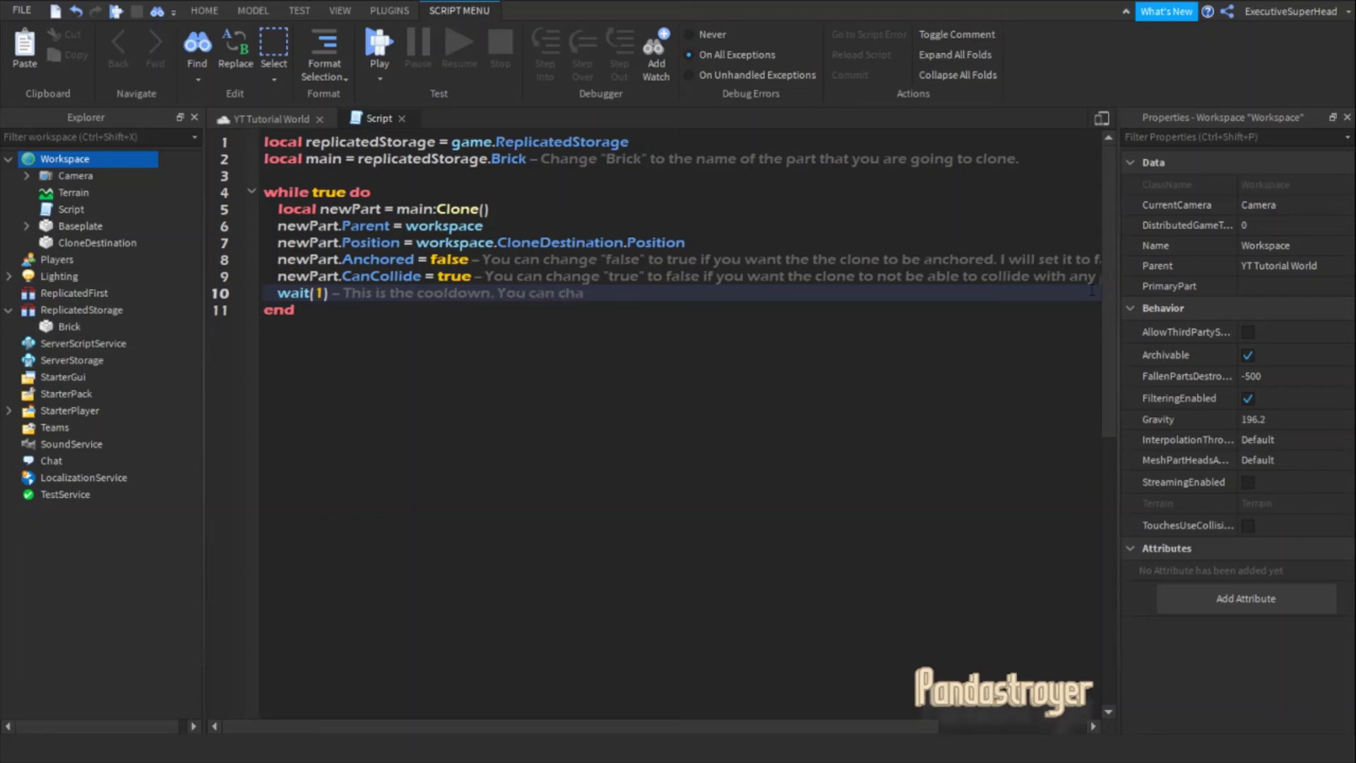
text(nge the value to )
text(however long you want)
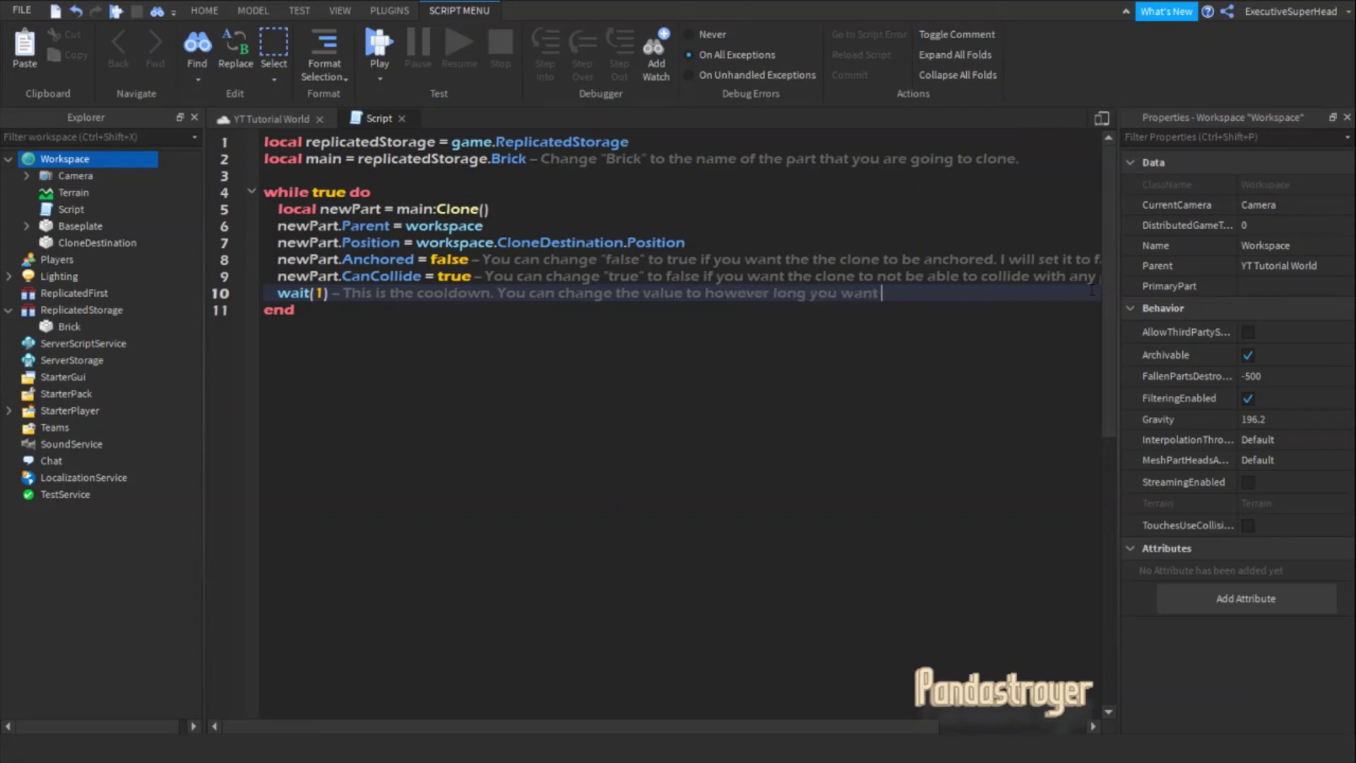
text( the)
key(BackSpace)
key(BackSpace)
key(BackSpace)
text(cooldown)
key(BackSpace)
key(BackSpace)
key(BackSpace)
key(BackSpace)
text(the cooldown to be.)
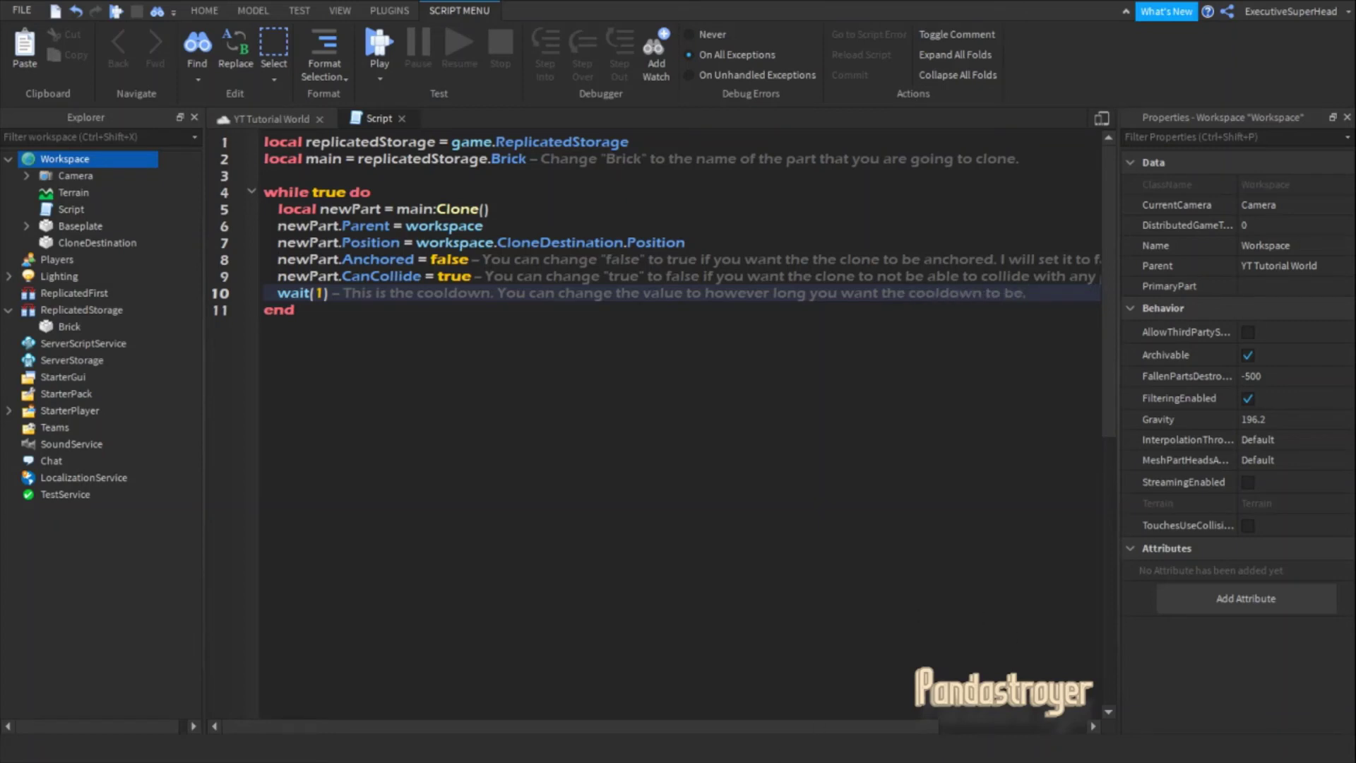
Try adding a local workspace = game.Workspace line, undo it, then review the whole script.
click(1042, 310)
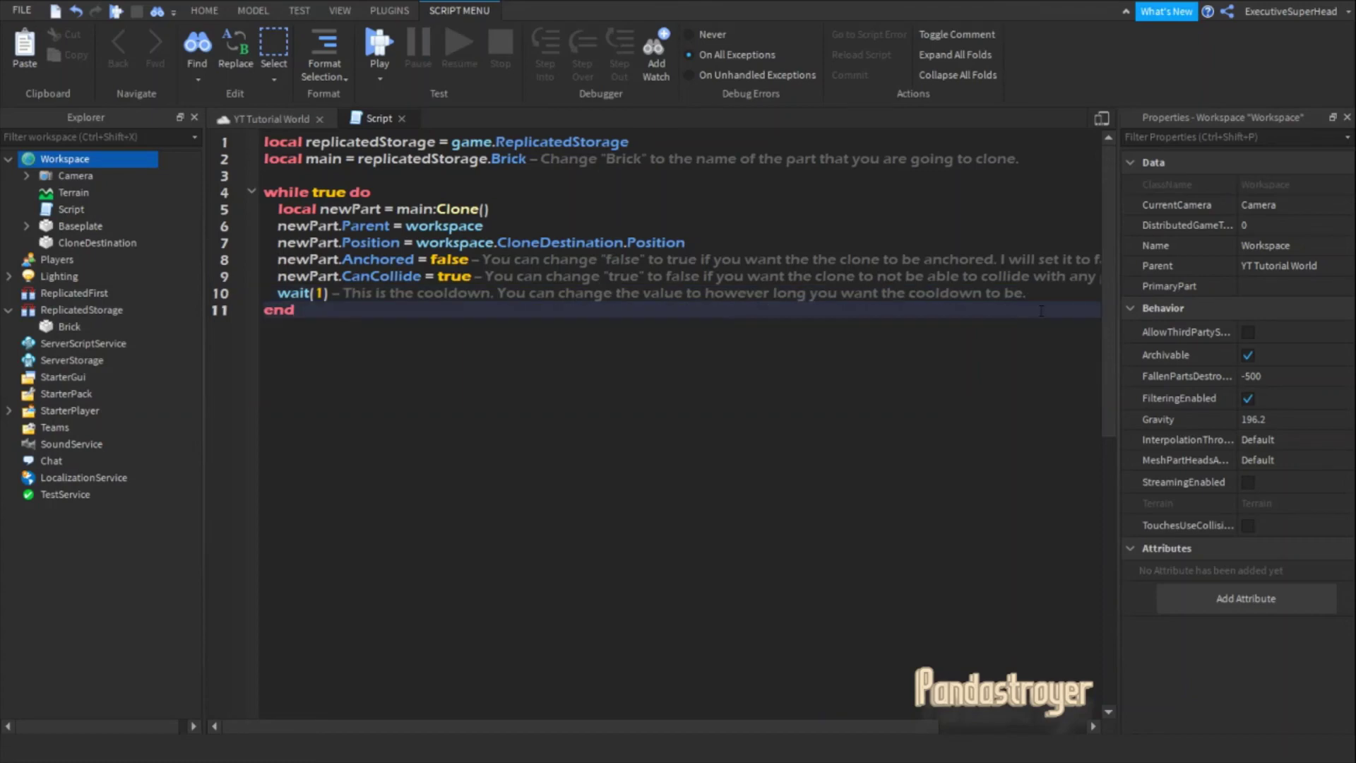
click(1022, 159)
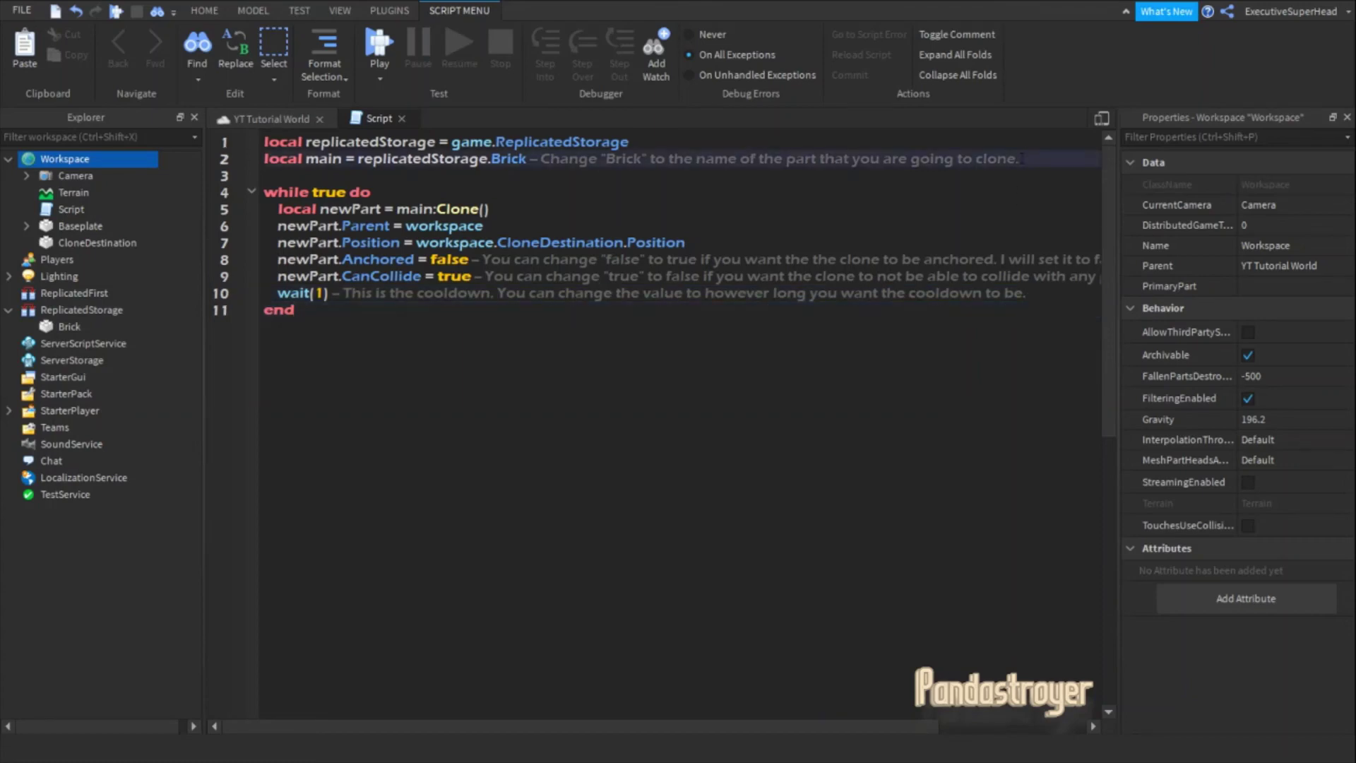
key(Return)
text(local workspace)
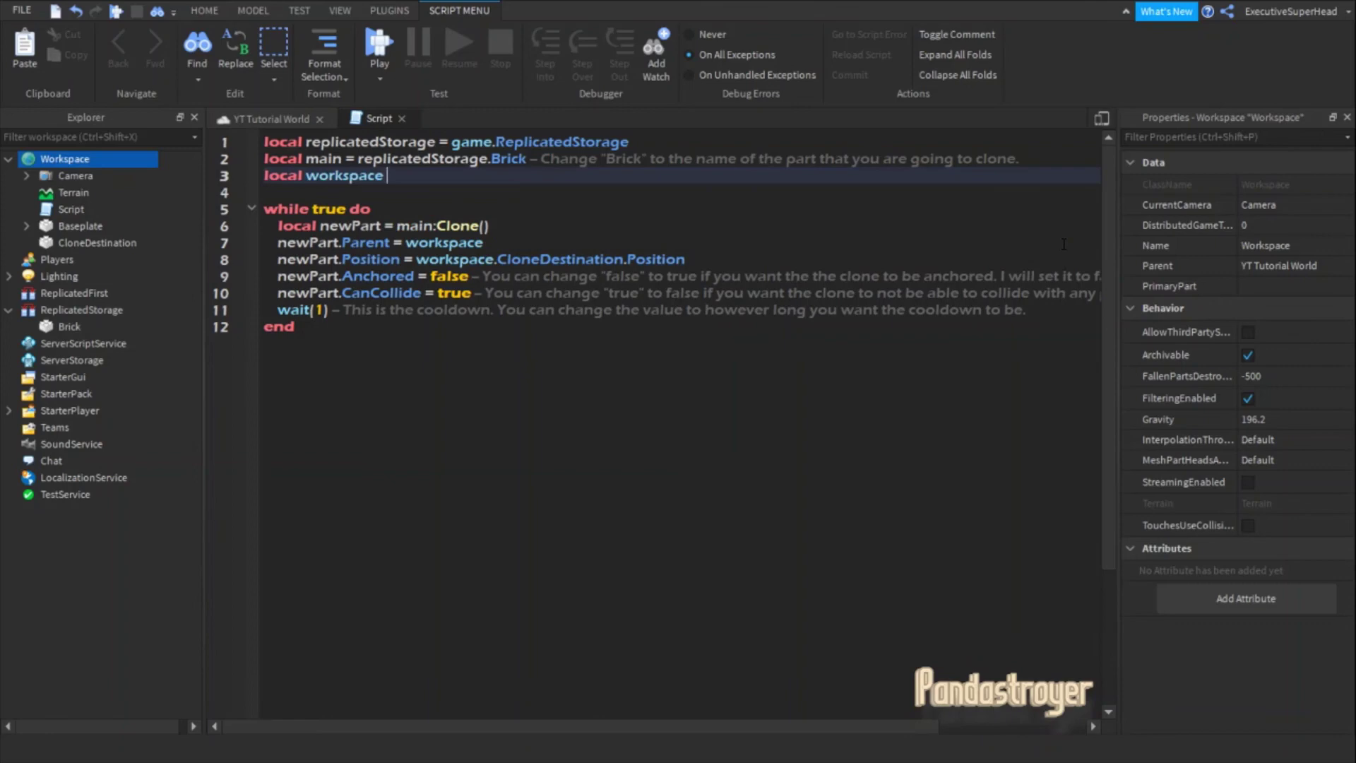
text( = game.Workspace)
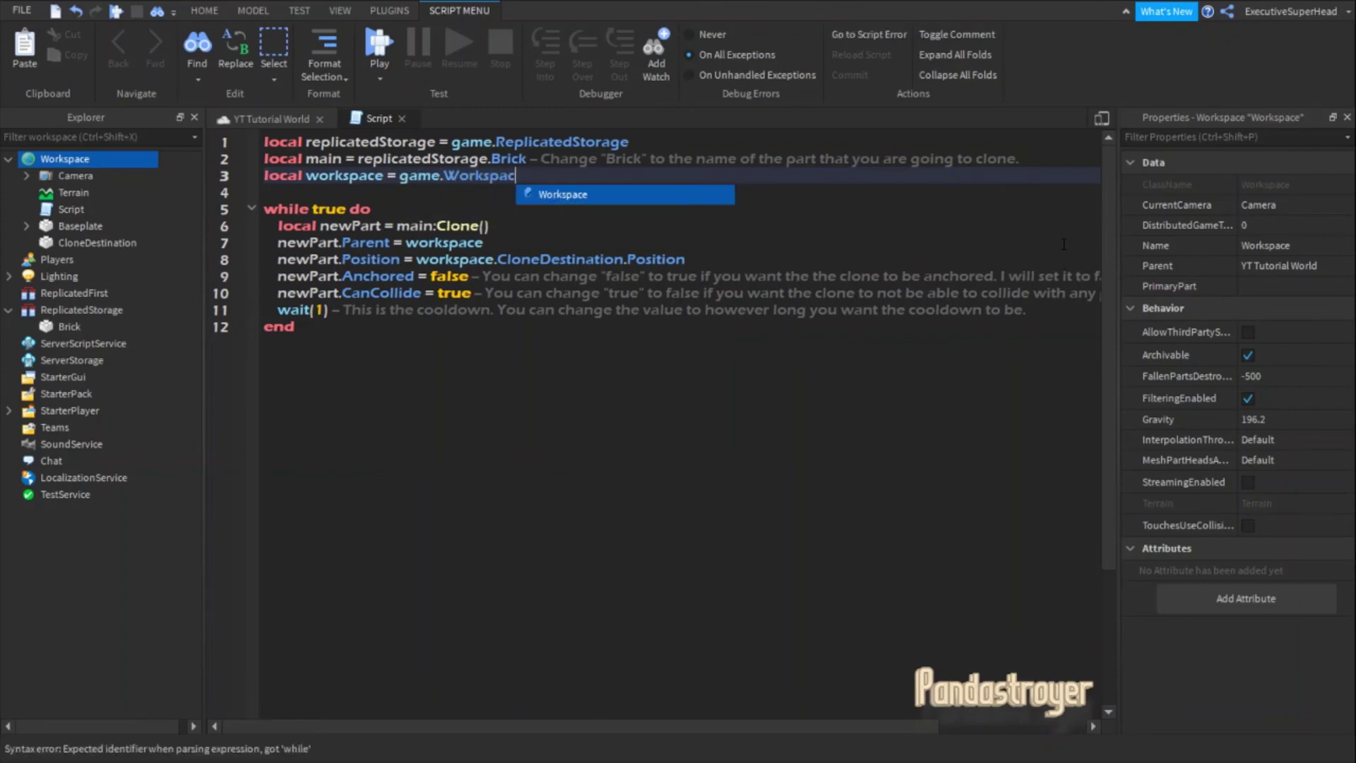
key(ctrl+z)
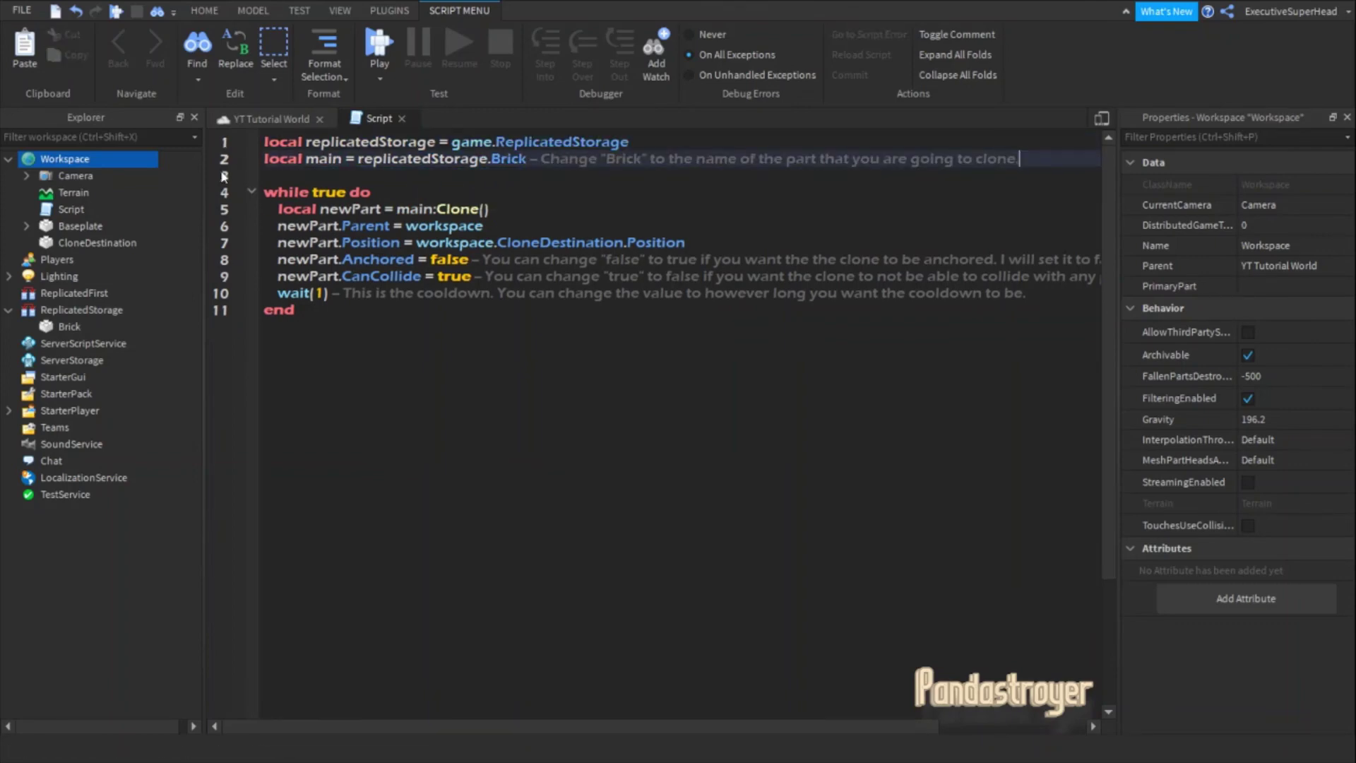
drag(560, 444, 234, 131)
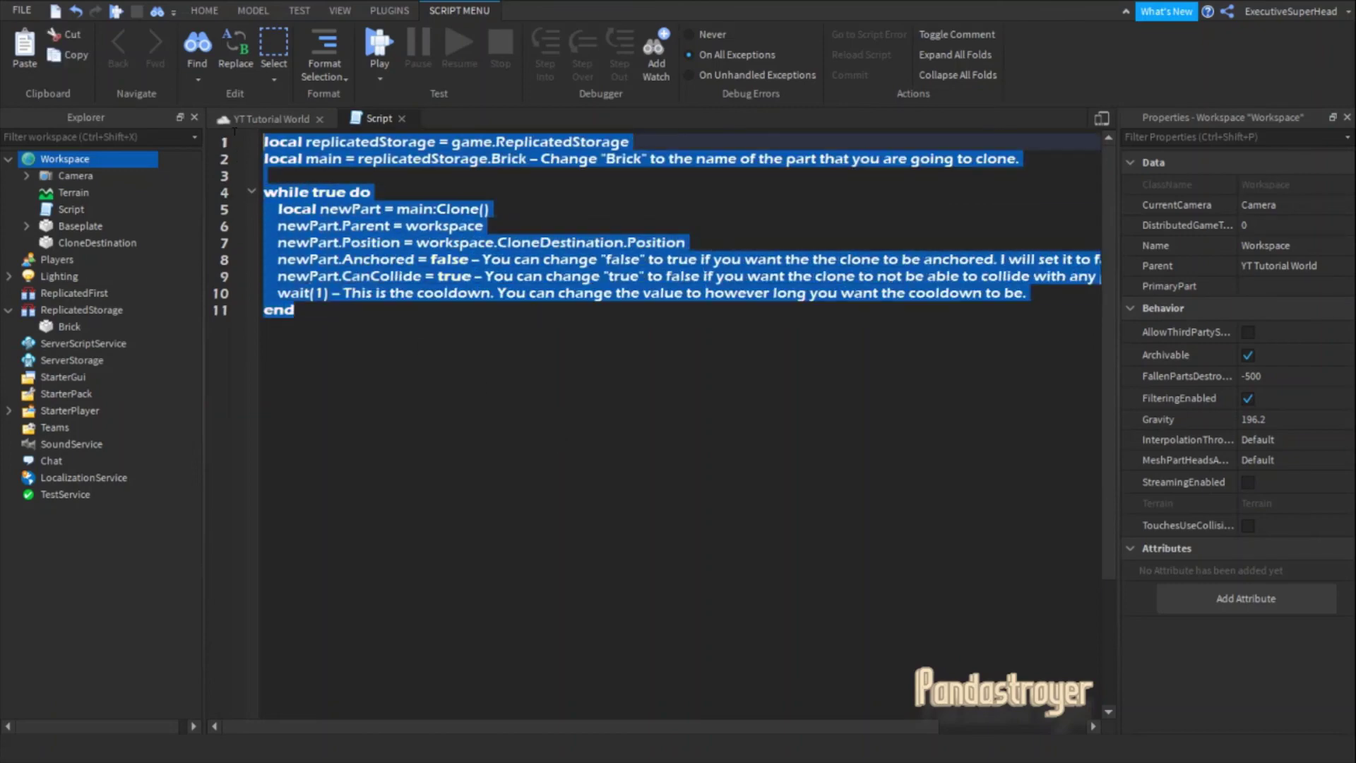
click(603, 324)
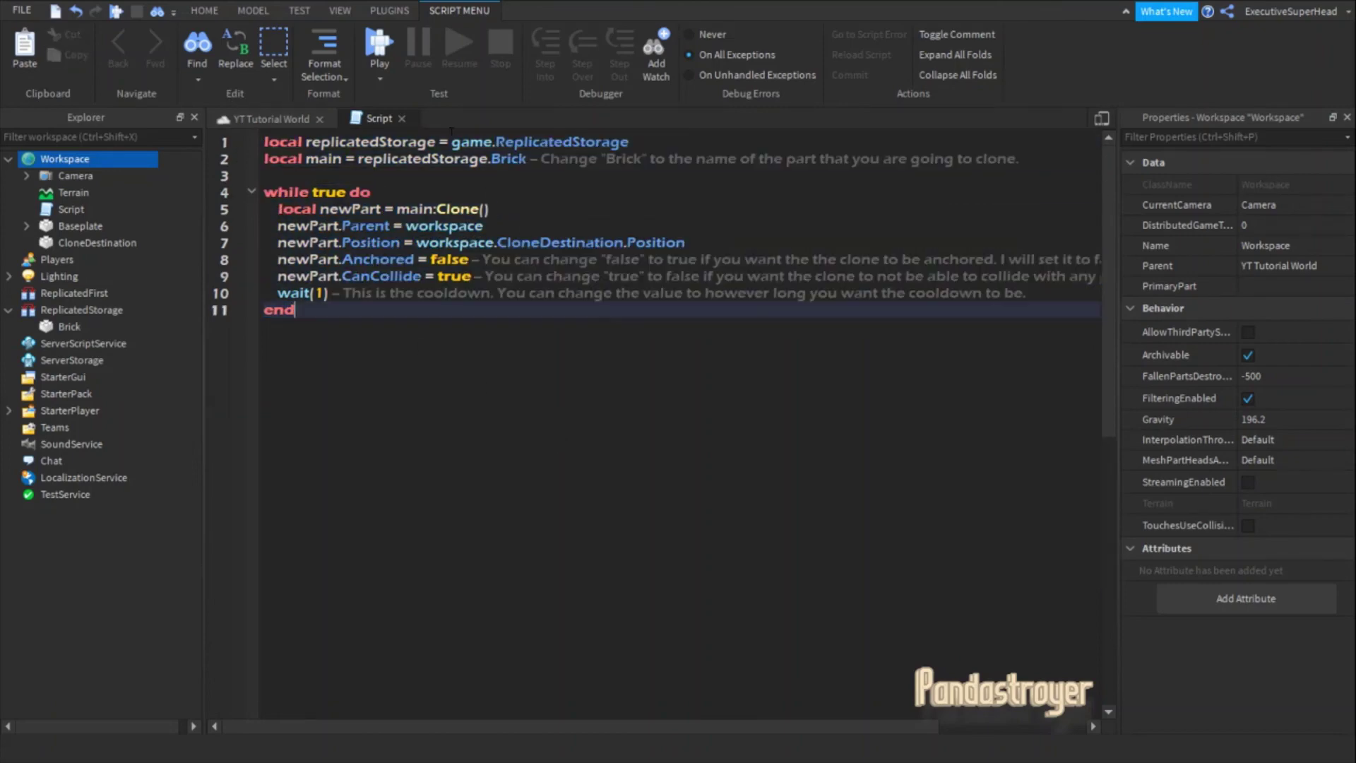
Playtest, walk the avatar forward and zoom and tilt the camera to view the stacked brick tower.
click(385, 54)
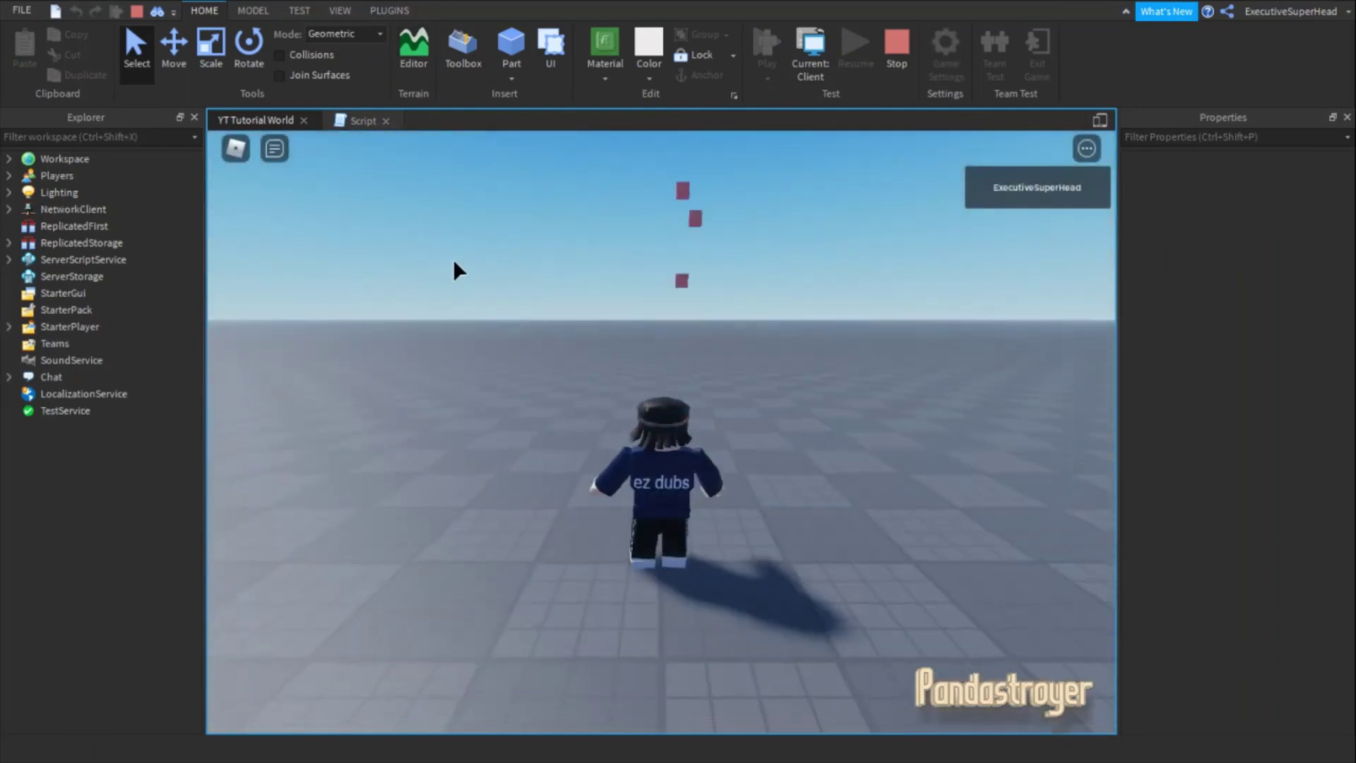
key(w)
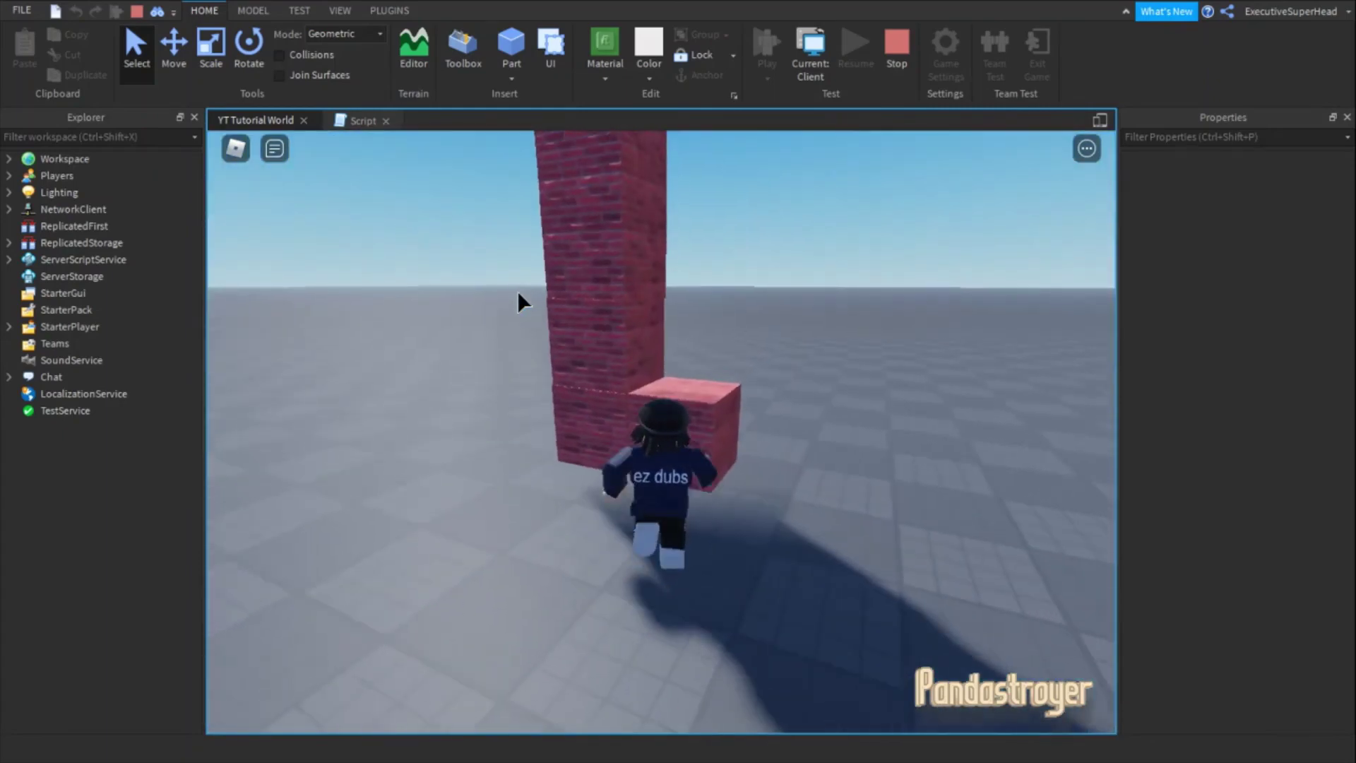
scroll(521, 302, down, 3)
scroll(520, 302, down, 5)
scroll(558, 325, down, 3)
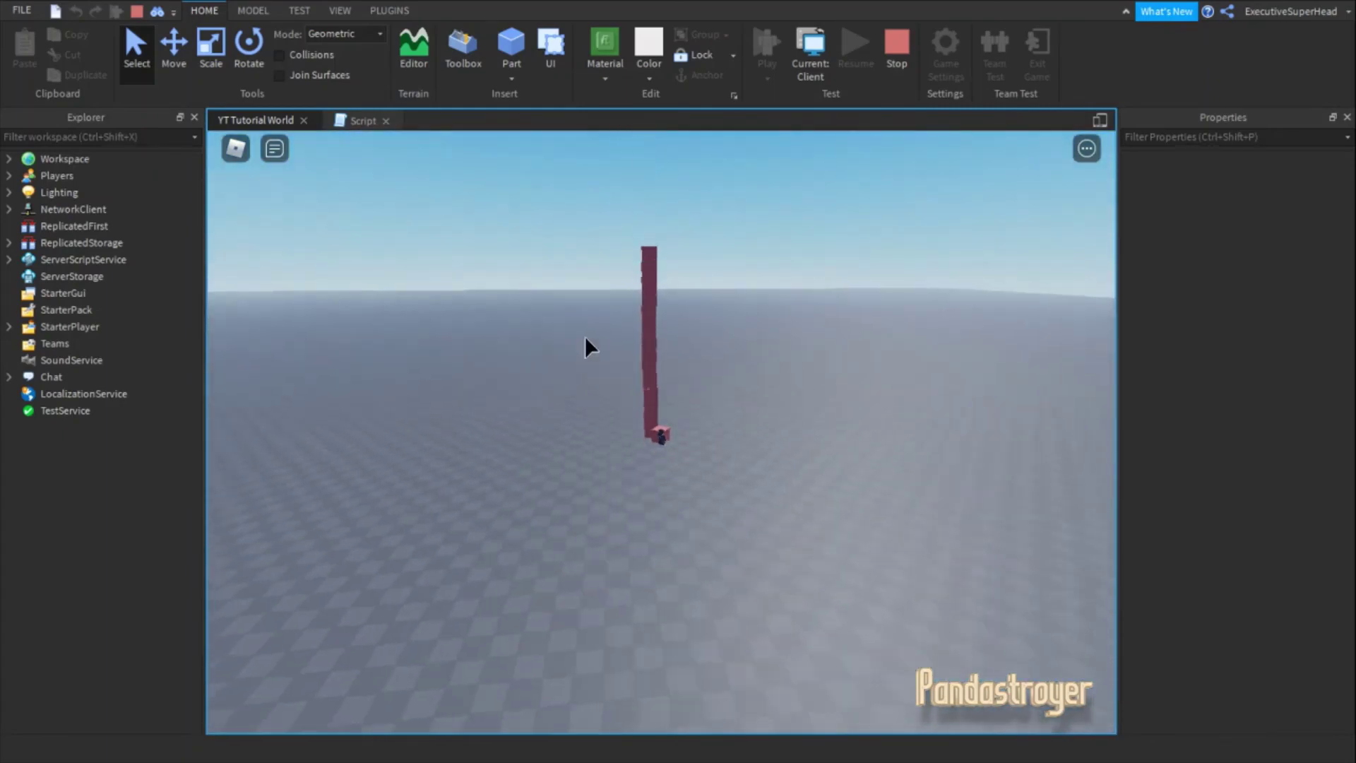
right_drag(586, 347, 592, 343)
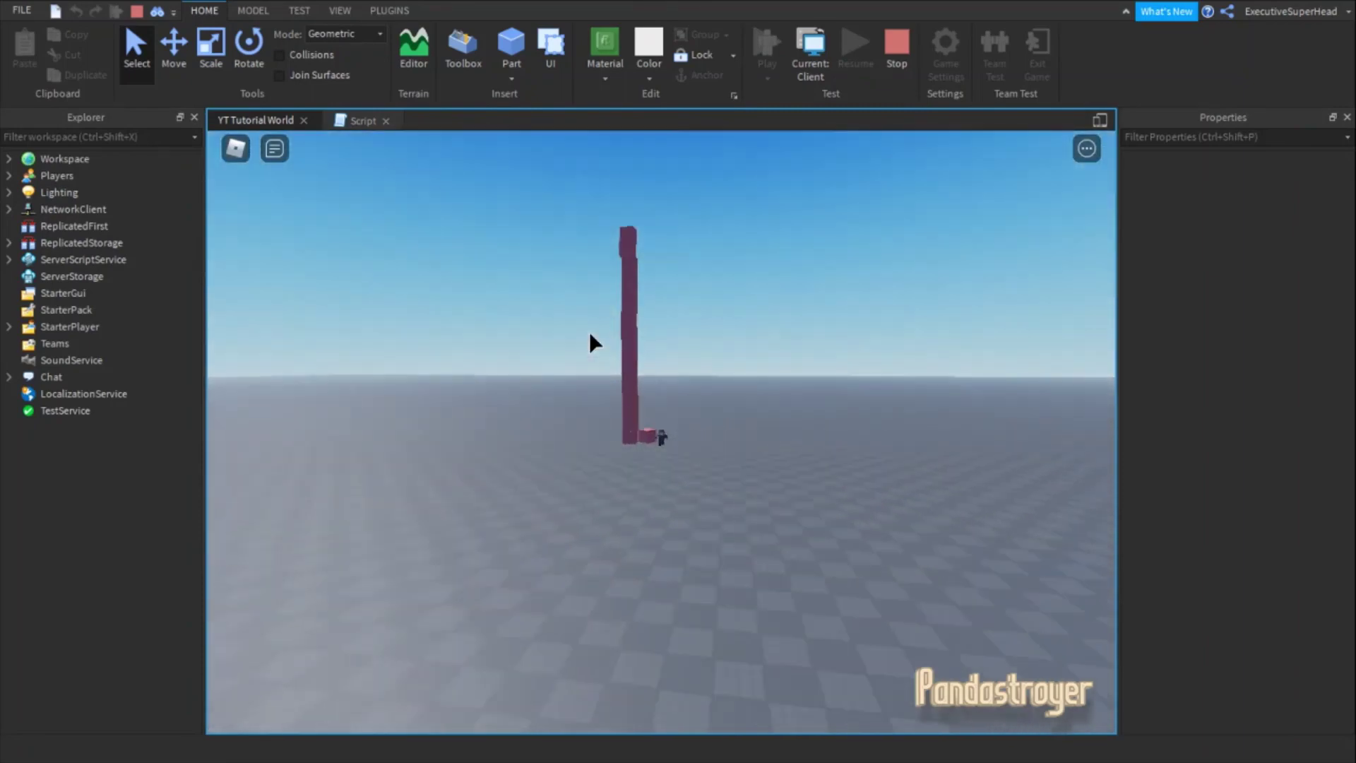
scroll(589, 332, up, 3)
scroll(589, 332, up, 4)
scroll(586, 321, up, 3)
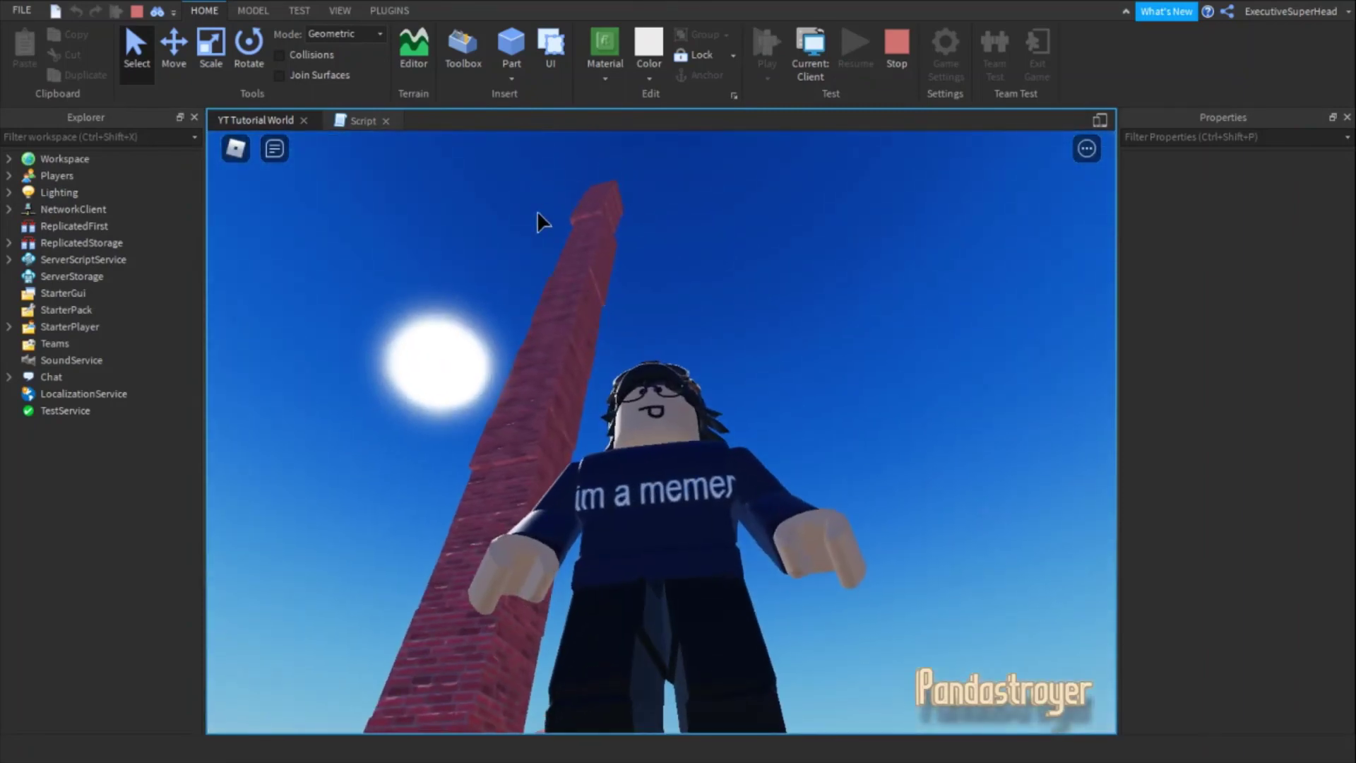